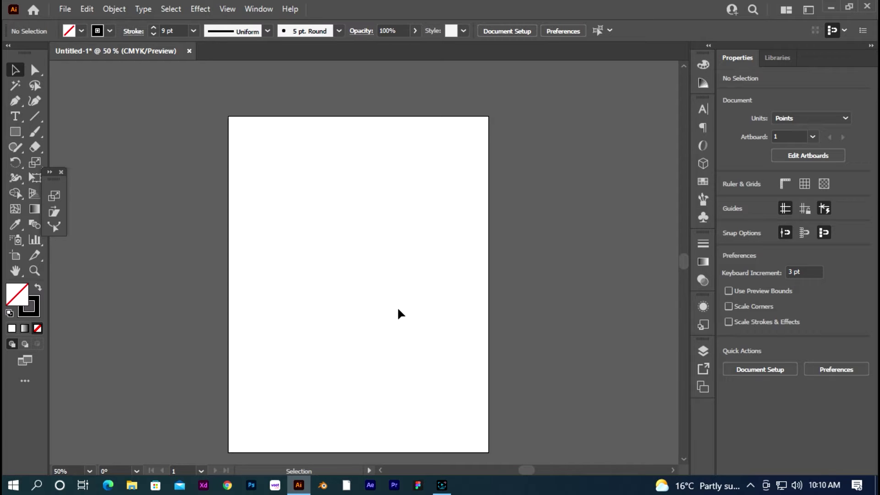
Step: Draw a 141 pt circle with a 9 pt black outline and no fill, upper left
{"action": "scroll", "coordinate": [398, 310], "scroll_direction": "up", "scroll_amount": 1}
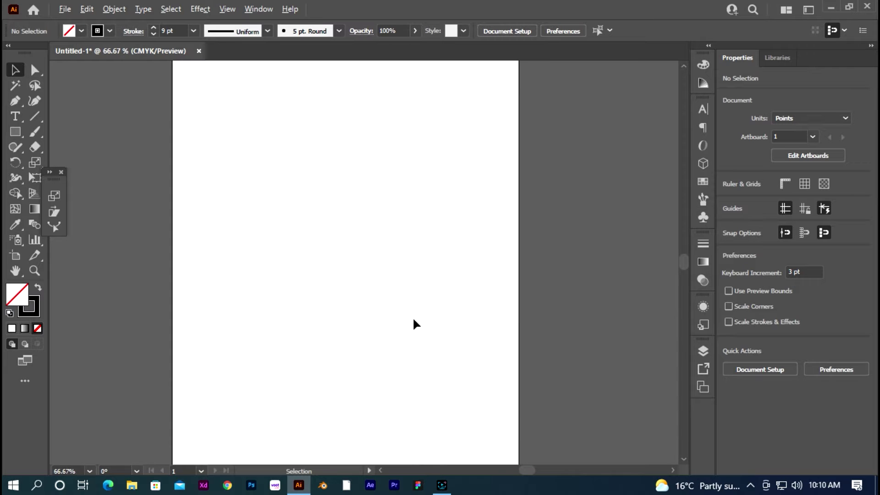
{"action": "left_click_drag", "start_coordinate": [15, 132], "coordinate": [65, 162]}
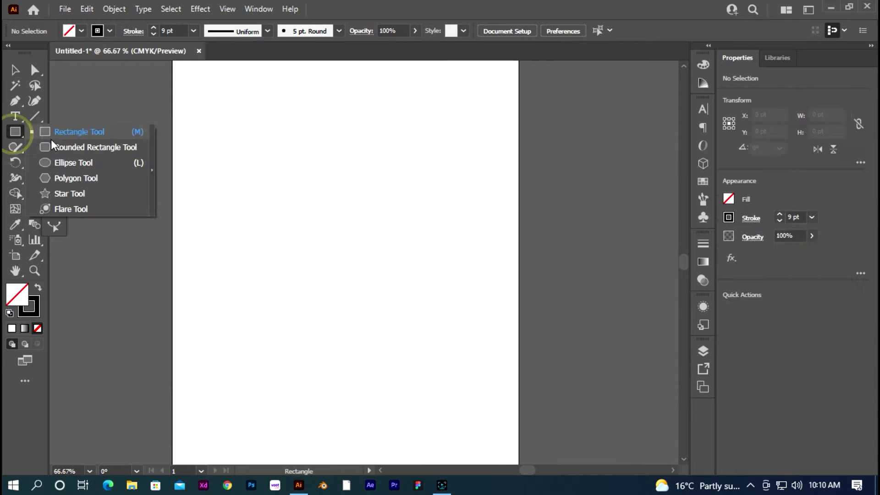
{"action": "left_click_drag", "start_coordinate": [297, 173], "coordinate": [370, 255]}
{"action": "key", "text": "v"}
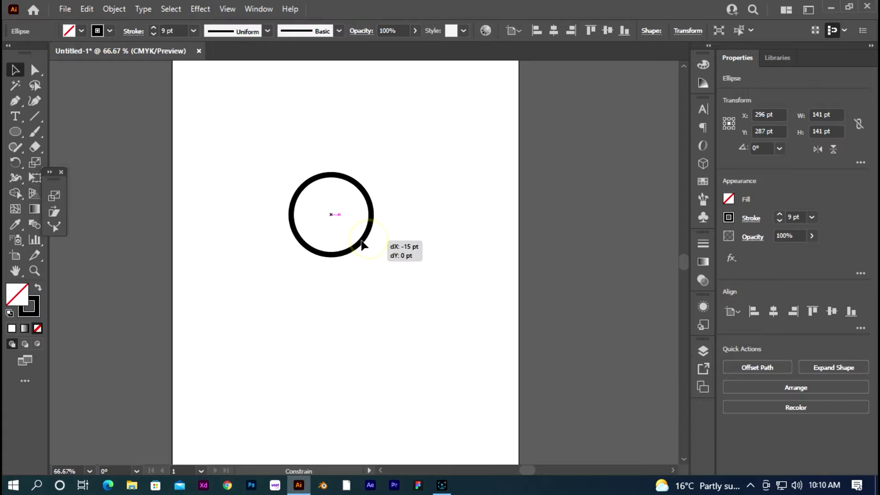
Step: Undo an accidental slight rotation of the circle
{"action": "left_click_drag", "start_coordinate": [368, 243], "coordinate": [384, 246]}
{"action": "left_click", "coordinate": [388, 263]}
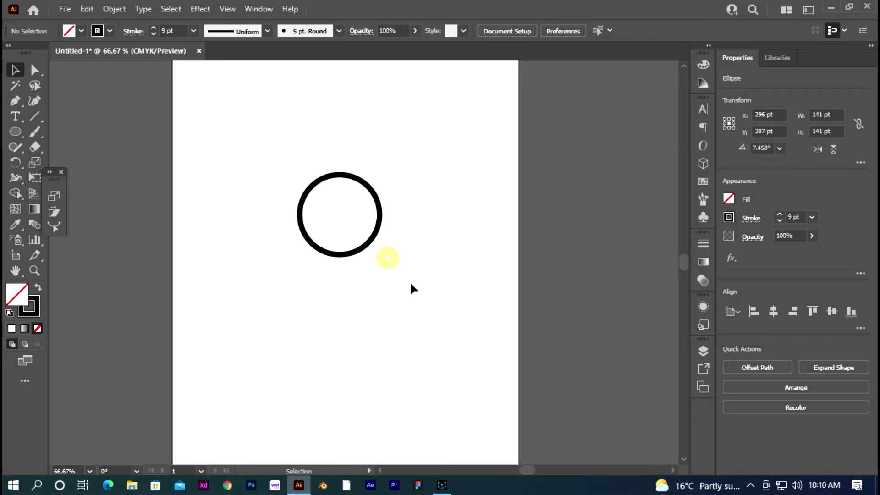
{"action": "scroll", "coordinate": [388, 229], "scroll_direction": "up", "scroll_amount": 2}
{"action": "scroll", "coordinate": [365, 233], "scroll_direction": "down", "scroll_amount": 1}
{"action": "scroll", "coordinate": [360, 229], "scroll_direction": "down", "scroll_amount": 1}
{"action": "left_click", "coordinate": [360, 227]}
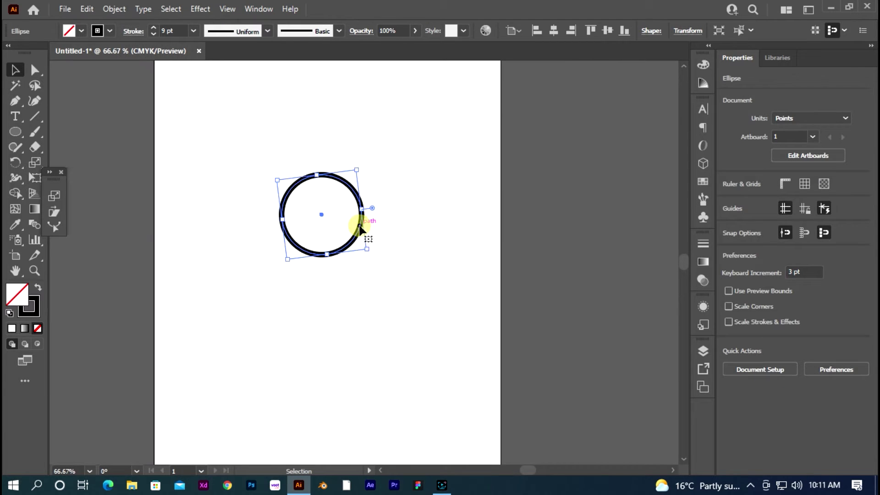
{"action": "left_click", "coordinate": [340, 269]}
{"action": "key", "text": "ctrl+z"}
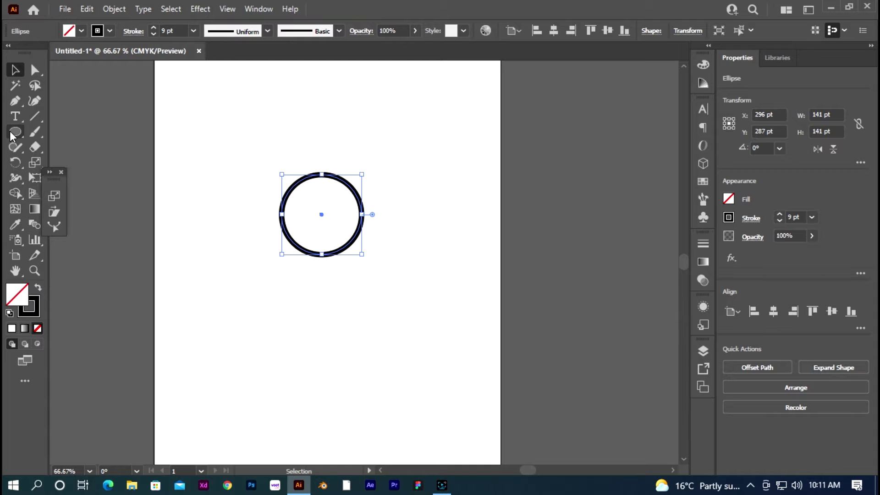
Step: Draw a square from the circle's centre and round its top-right corner into a quarter arc
{"action": "left_click_drag", "start_coordinate": [14, 133], "coordinate": [67, 130]}
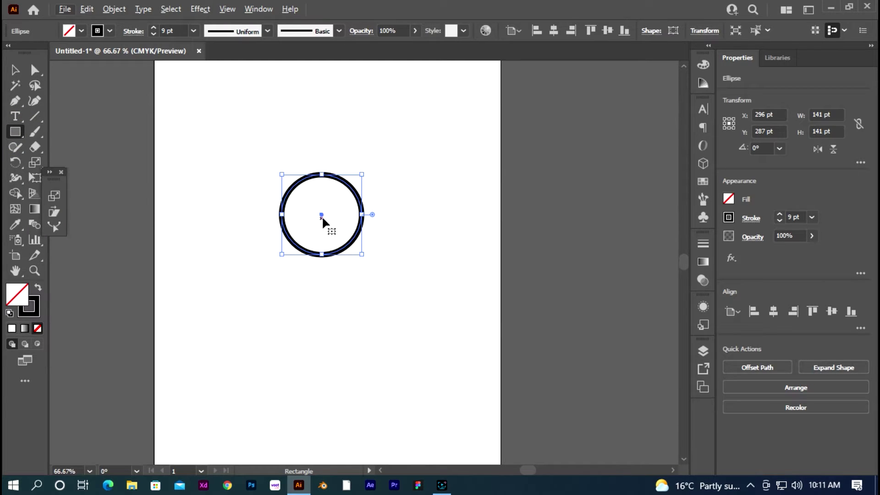
{"action": "left_click_drag", "start_coordinate": [322, 215], "coordinate": [390, 274]}
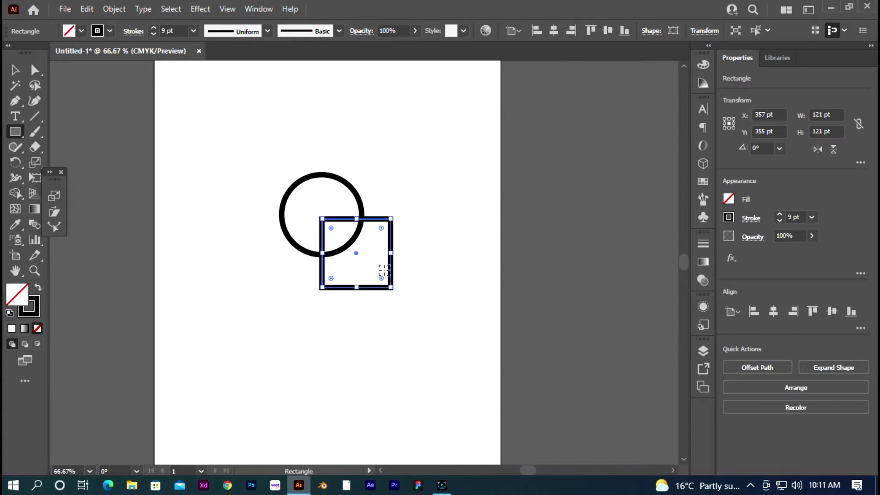
{"action": "scroll", "coordinate": [385, 239], "scroll_direction": "up", "scroll_amount": 1}
{"action": "left_click_drag", "start_coordinate": [384, 218], "coordinate": [316, 285]}
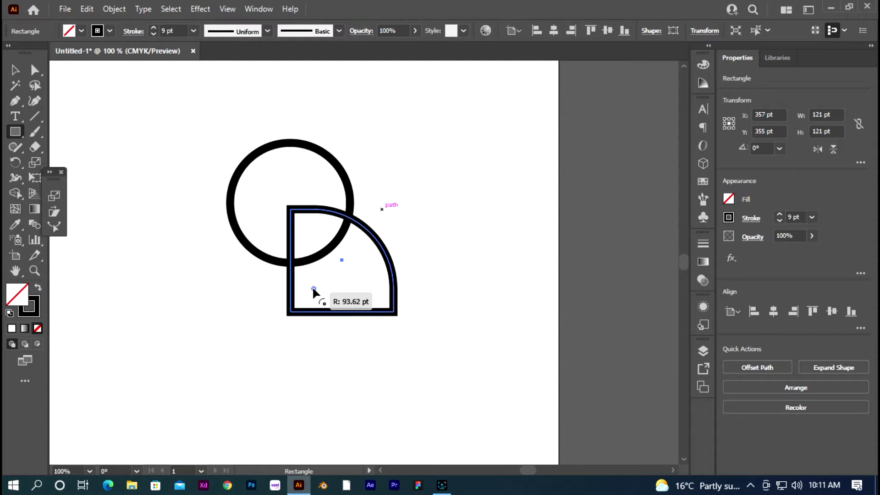
{"action": "left_click_drag", "start_coordinate": [314, 282], "coordinate": [299, 279]}
Step: Move the rounded shape 10 pt right and stretch its left edge under the circle's centre
{"action": "left_click", "coordinate": [14, 70]}
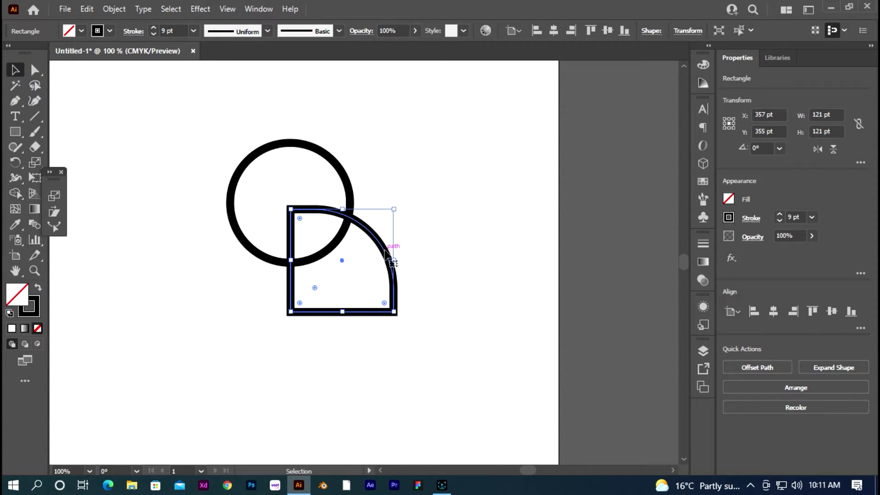
{"action": "left_click_drag", "start_coordinate": [383, 251], "coordinate": [391, 252]}
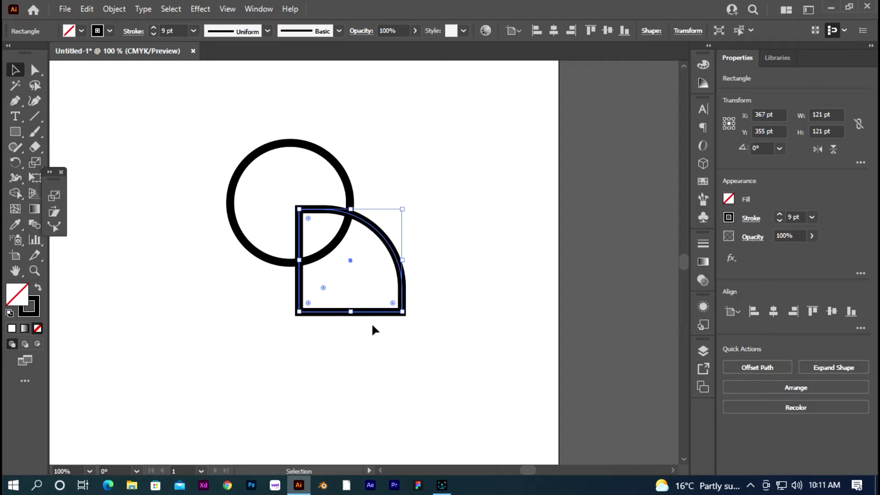
{"action": "left_click", "coordinate": [401, 356]}
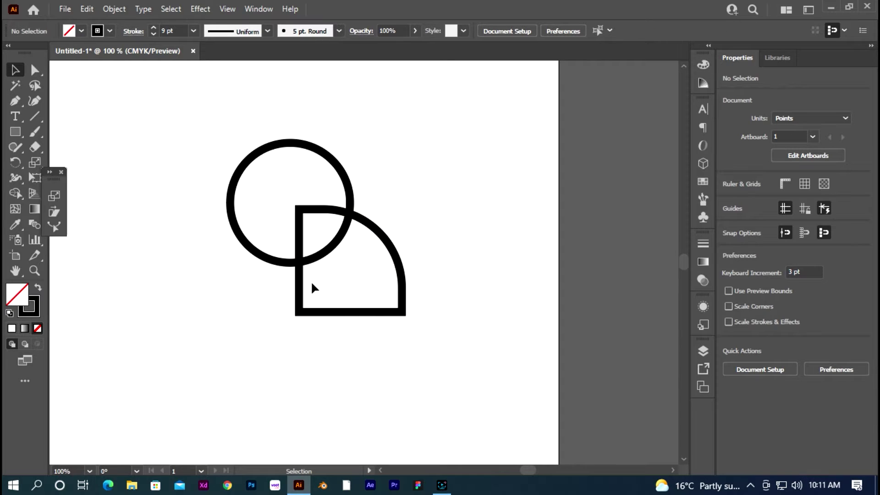
{"action": "left_click", "coordinate": [299, 260]}
{"action": "left_click_drag", "start_coordinate": [299, 260], "coordinate": [291, 259]}
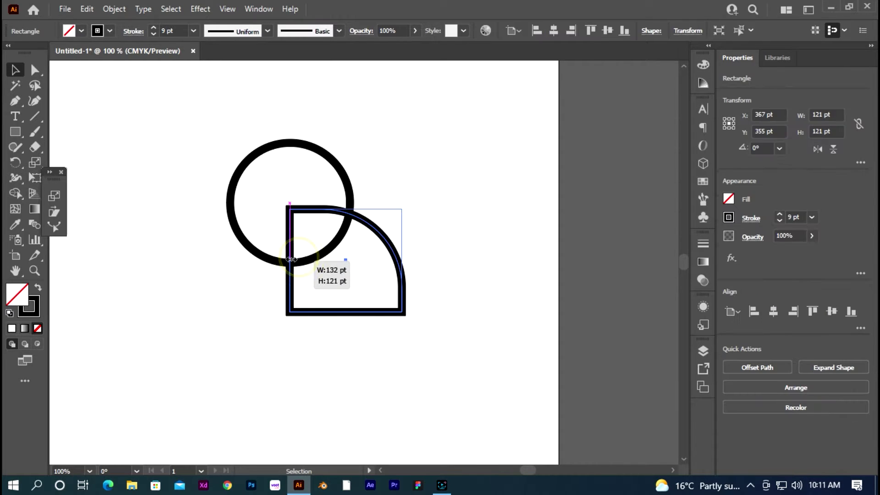
{"action": "left_click", "coordinate": [253, 344]}
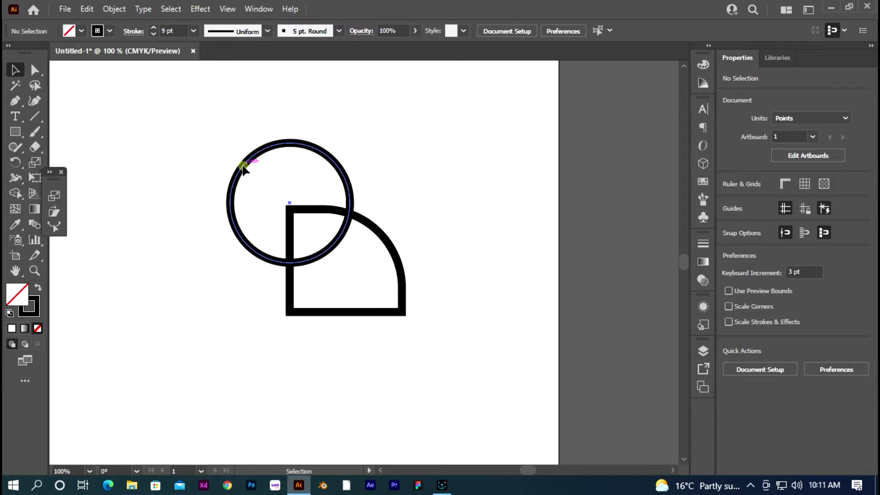
{"action": "left_click_drag", "start_coordinate": [242, 167], "coordinate": [168, 187]}
{"action": "left_click_drag", "start_coordinate": [275, 281], "coordinate": [215, 220]}
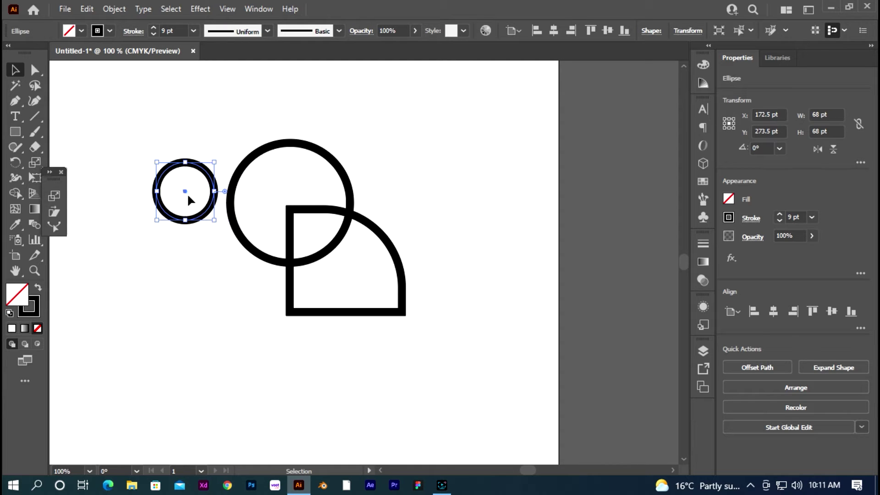
{"action": "mouse_move", "coordinate": [214, 223]}
{"action": "left_mouse_down"}
{"action": "mouse_move", "coordinate": [232, 248]}
{"action": "mouse_move", "coordinate": [224, 240]}
{"action": "left_mouse_up"}
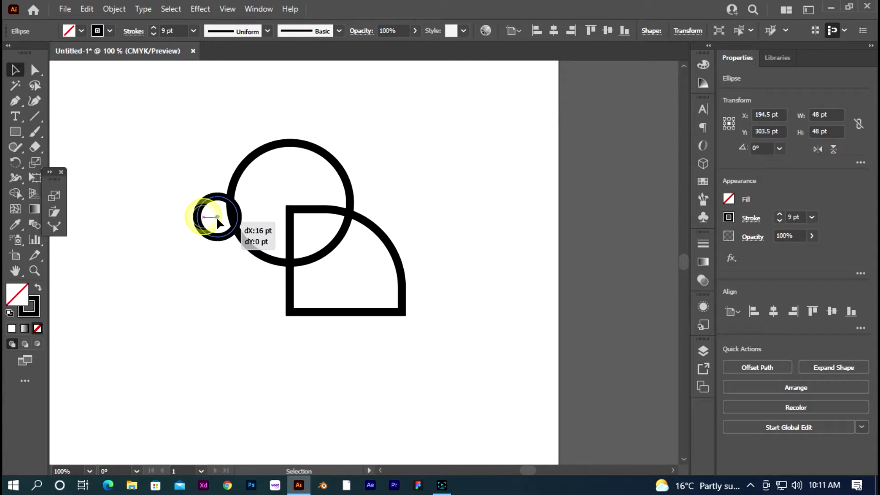
{"action": "left_click_drag", "start_coordinate": [207, 220], "coordinate": [216, 219]}
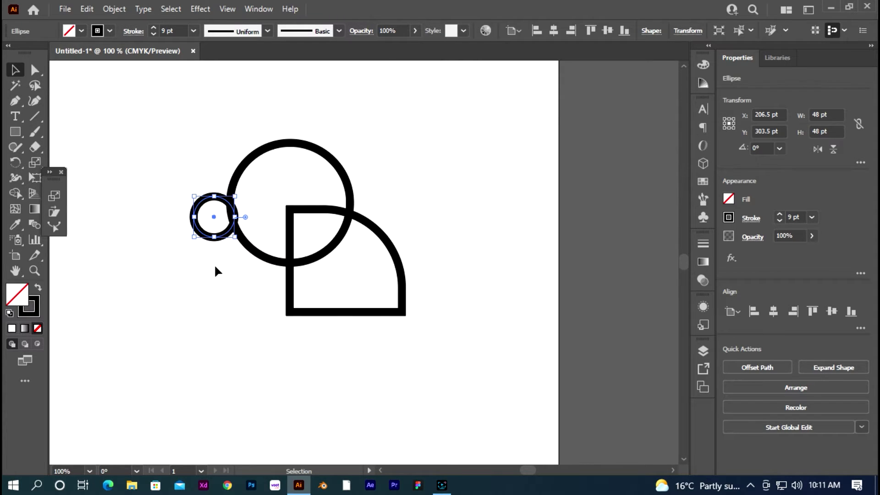
{"action": "key", "text": "alt"}
{"action": "mouse_move", "coordinate": [233, 237]}
{"action": "left_mouse_down"}
{"action": "mouse_move", "coordinate": [221, 233]}
{"action": "mouse_move", "coordinate": [228, 242]}
{"action": "left_mouse_up"}
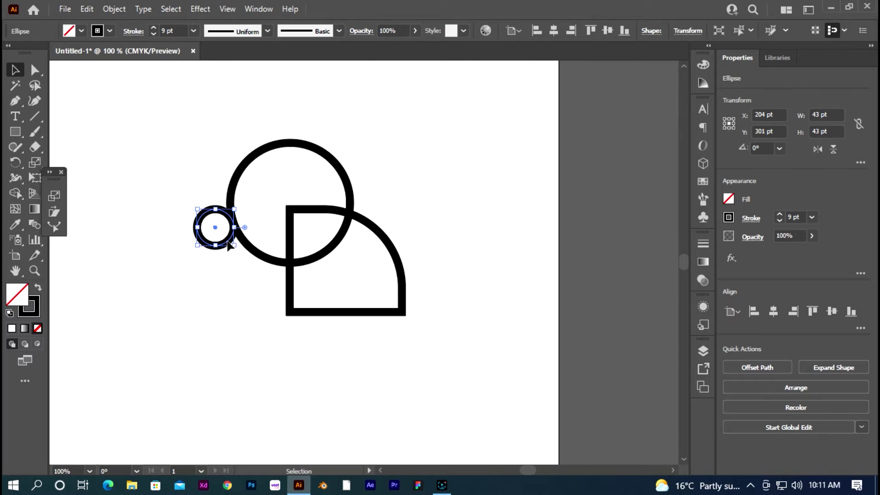
{"action": "left_click", "coordinate": [220, 330]}
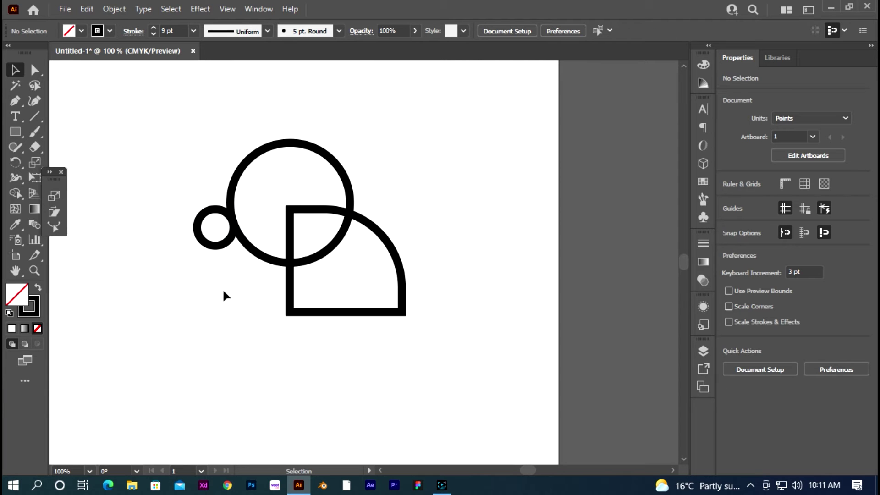
{"action": "scroll", "coordinate": [223, 295], "scroll_direction": "up", "scroll_amount": 2}
{"action": "left_click", "coordinate": [212, 216]}
{"action": "key", "text": "Delete"}
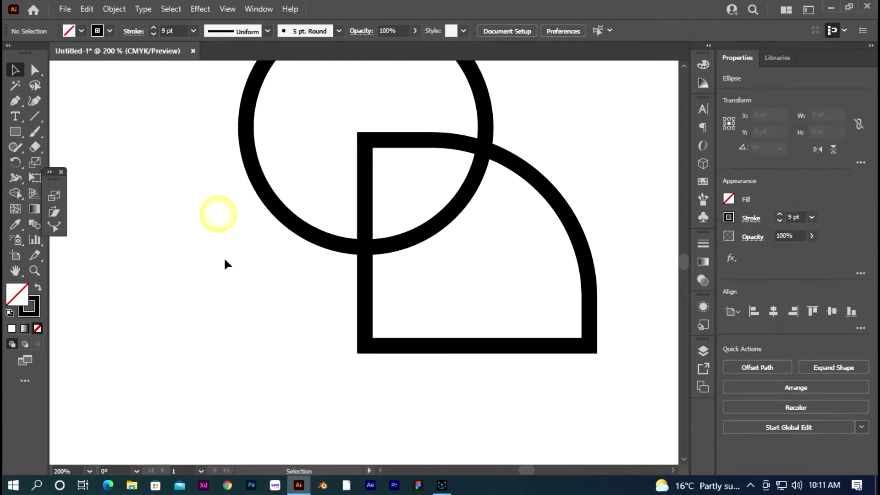
{"action": "scroll", "coordinate": [196, 288], "scroll_direction": "down", "scroll_amount": 2}
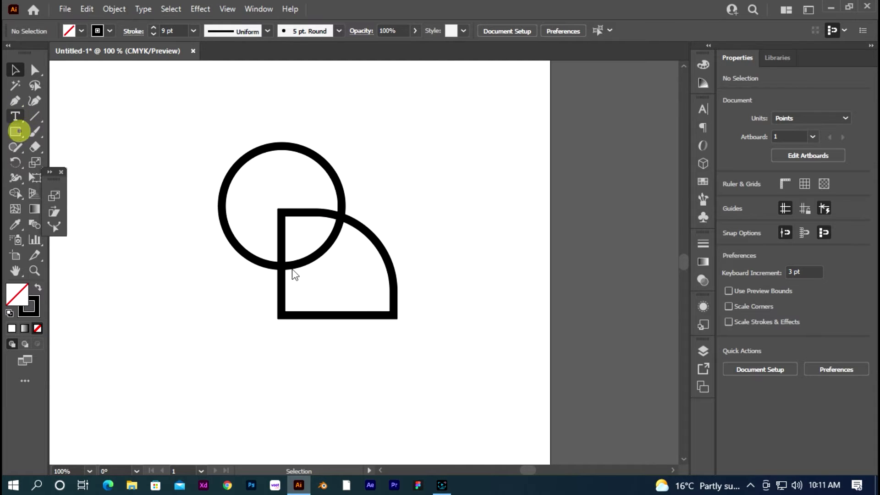
Step: Draw a small square on the body's bottom edge and round its top into an arch
{"action": "key", "text": "m"}
{"action": "left_click_drag", "start_coordinate": [319, 276], "coordinate": [355, 313]}
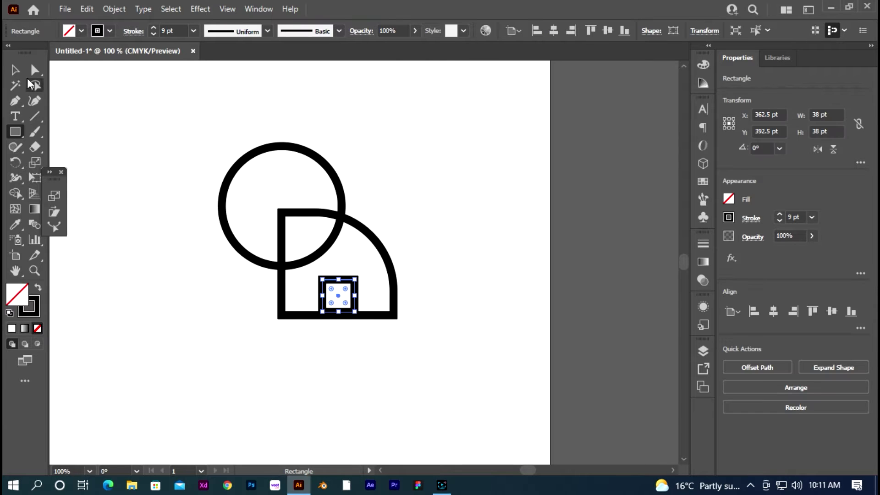
{"action": "scroll", "coordinate": [369, 320], "scroll_direction": "up", "scroll_amount": 2}
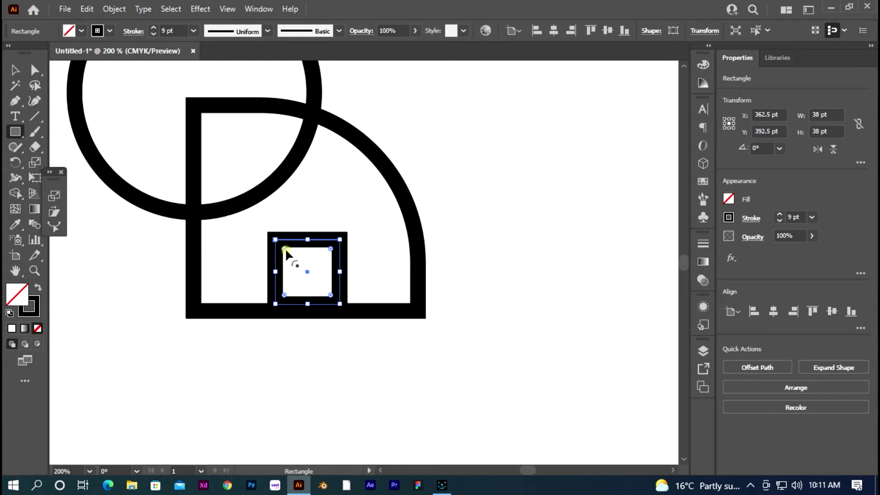
{"action": "left_click_drag", "start_coordinate": [329, 248], "coordinate": [315, 288]}
{"action": "scroll", "coordinate": [312, 344], "scroll_direction": "down", "scroll_amount": 1}
Step: Resize the arch taller and slightly larger to about 42 × 46 pt
{"action": "left_click", "coordinate": [14, 69]}
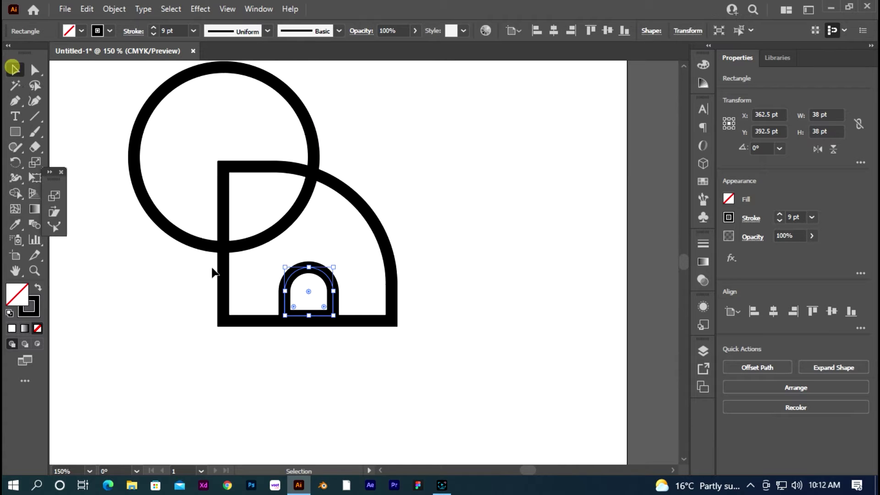
{"action": "left_click_drag", "start_coordinate": [308, 315], "coordinate": [308, 318]}
{"action": "left_click", "coordinate": [320, 359]}
{"action": "key", "text": "ctrl+minus"}
{"action": "key", "text": "ctrl+minus"}
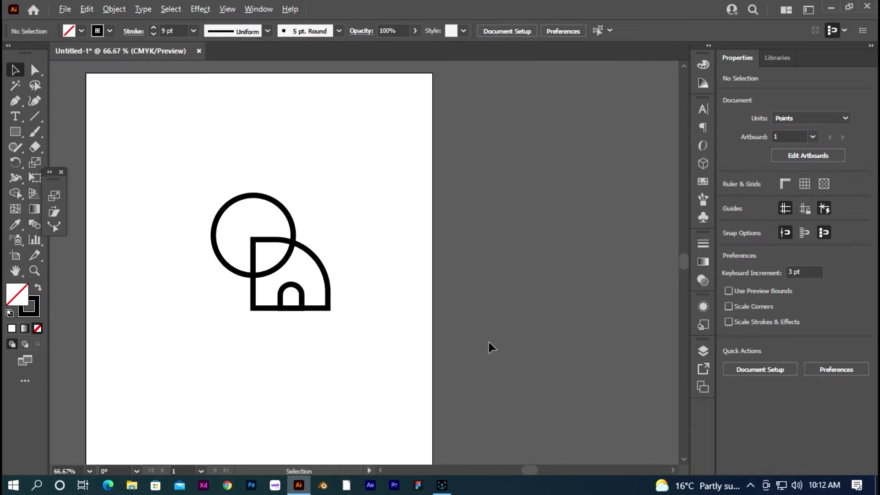
{"action": "scroll", "coordinate": [266, 317], "scroll_direction": "up", "scroll_amount": 1}
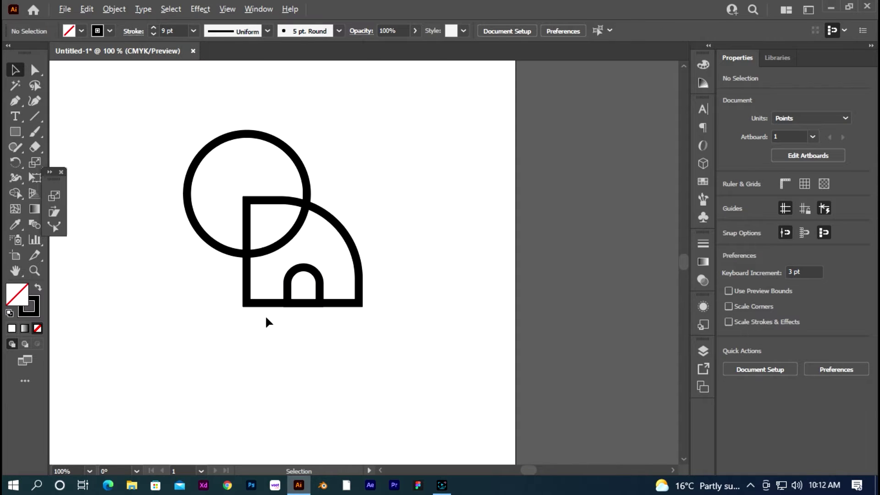
{"action": "left_click", "coordinate": [312, 275]}
{"action": "mouse_move", "coordinate": [323, 265]}
{"action": "left_mouse_down"}
{"action": "mouse_move", "coordinate": [330, 260]}
{"action": "mouse_move", "coordinate": [319, 270]}
{"action": "left_mouse_up"}
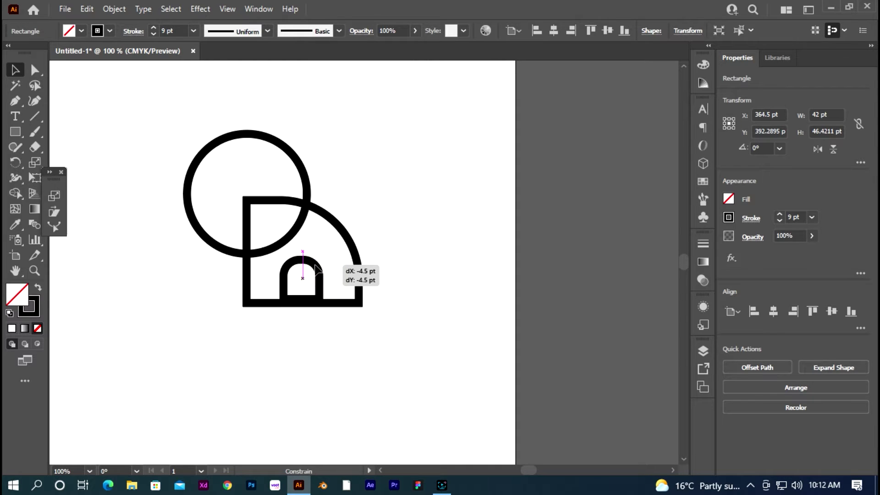
{"action": "left_click", "coordinate": [397, 301]}
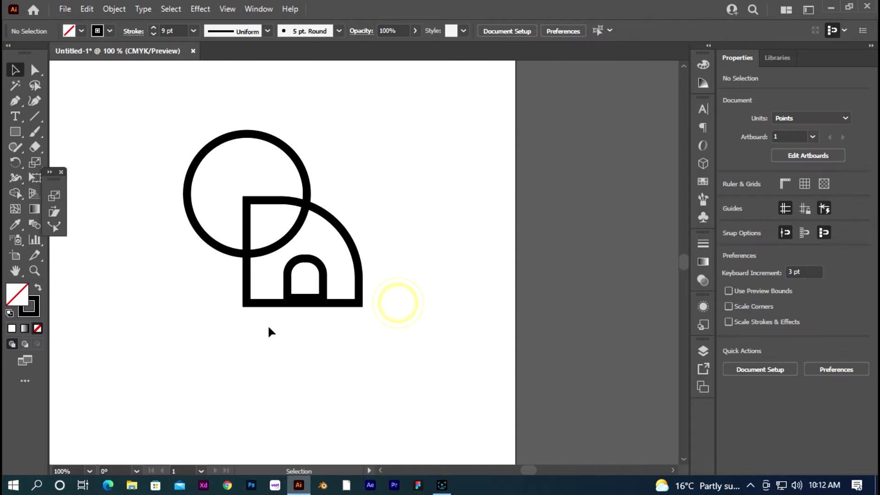
Step: Raise the stroke weight of all elephant shapes from 9 pt to 16 pt
{"action": "left_click_drag", "start_coordinate": [339, 365], "coordinate": [340, 367]}
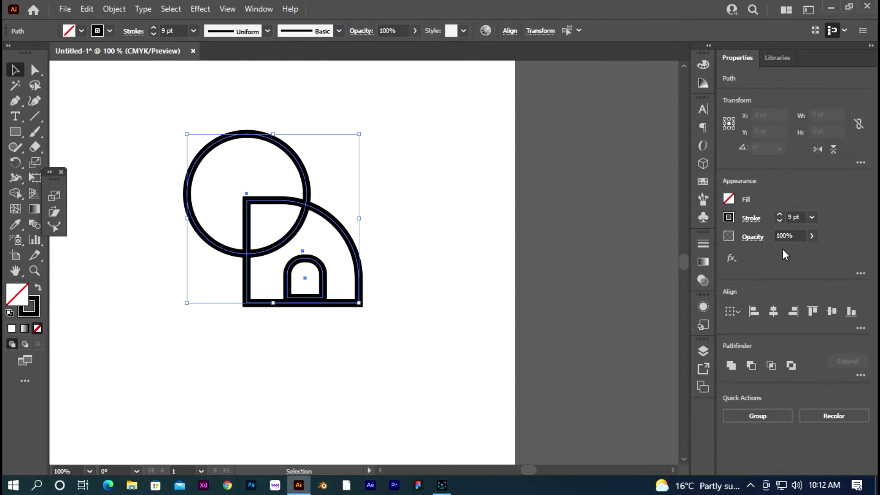
{"action": "left_click", "coordinate": [781, 214]}
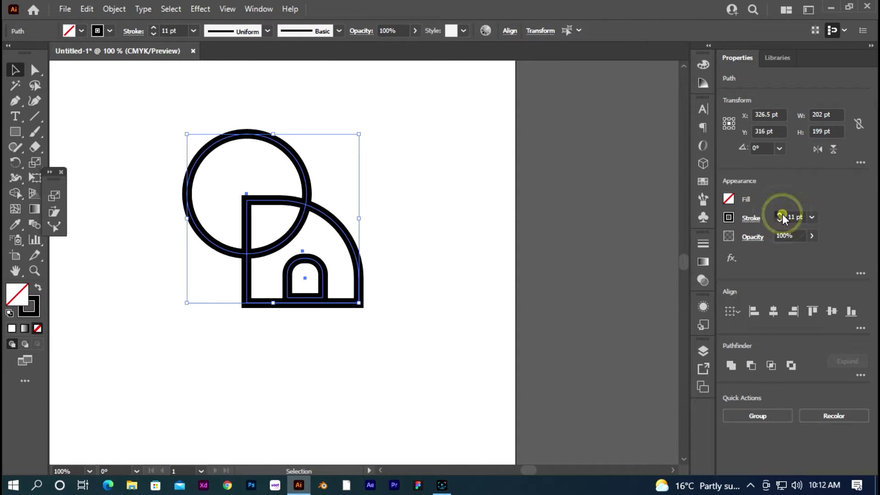
{"action": "left_click", "coordinate": [781, 214]}
{"action": "left_click", "coordinate": [781, 214]}
{"action": "left_click", "coordinate": [780, 214]}
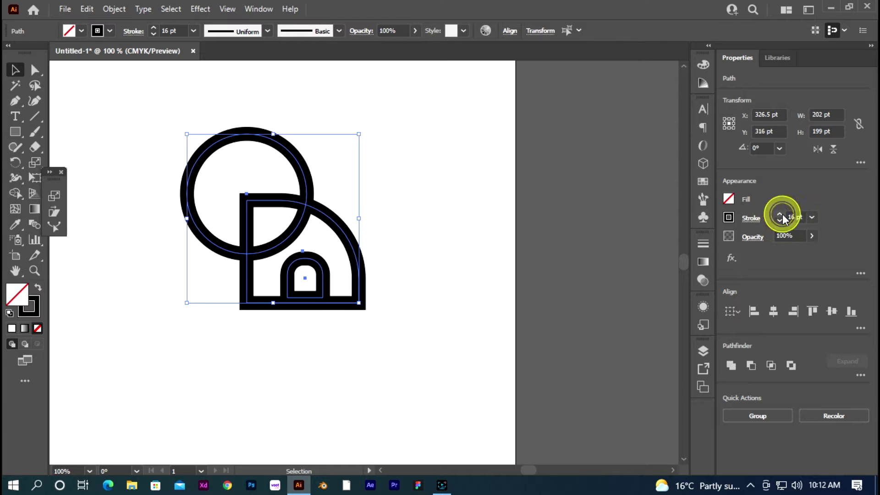
{"action": "left_click", "coordinate": [551, 292]}
{"action": "scroll", "coordinate": [431, 333], "scroll_direction": "down", "scroll_amount": 2}
{"action": "scroll", "coordinate": [366, 345], "scroll_direction": "up", "scroll_amount": 1}
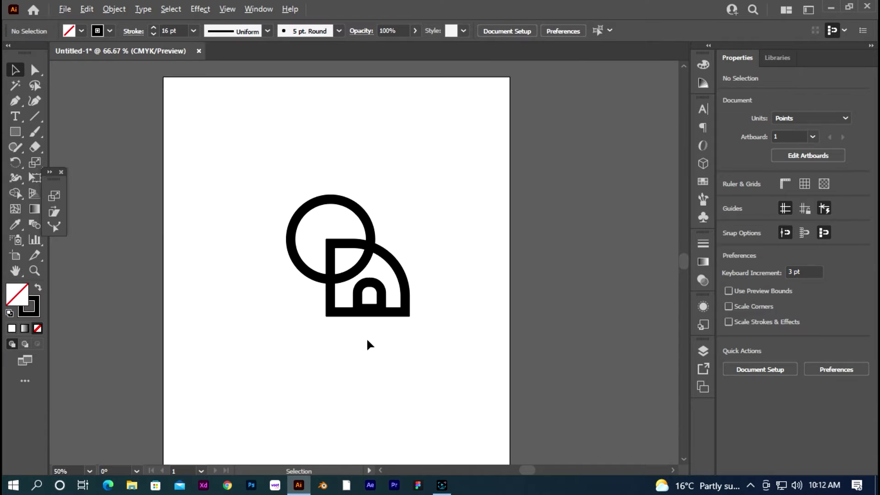
{"action": "scroll", "coordinate": [367, 344], "scroll_direction": "up", "scroll_amount": 1}
Step: Check the circle and the small arch individually, then ready the Line Segment tool
{"action": "left_click", "coordinate": [288, 245]}
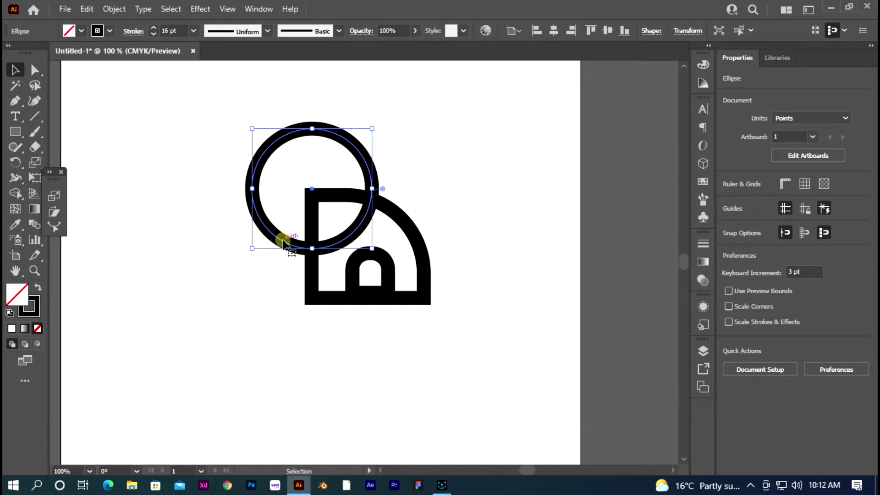
{"action": "left_click", "coordinate": [258, 324]}
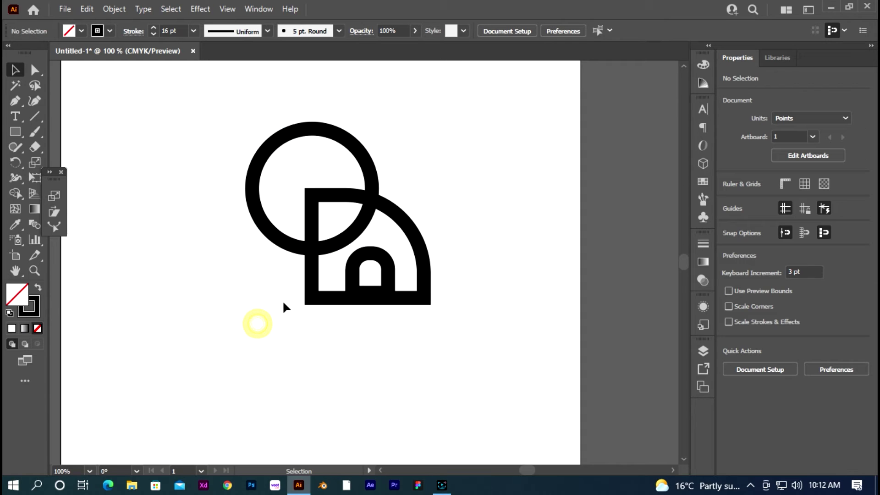
{"action": "left_click", "coordinate": [385, 253]}
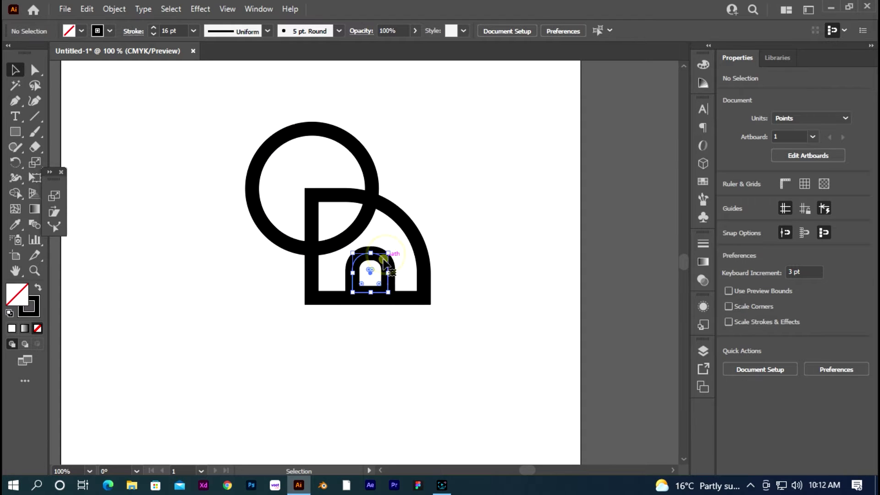
{"action": "scroll", "coordinate": [371, 271], "scroll_direction": "up", "scroll_amount": 1}
{"action": "left_click", "coordinate": [380, 356]}
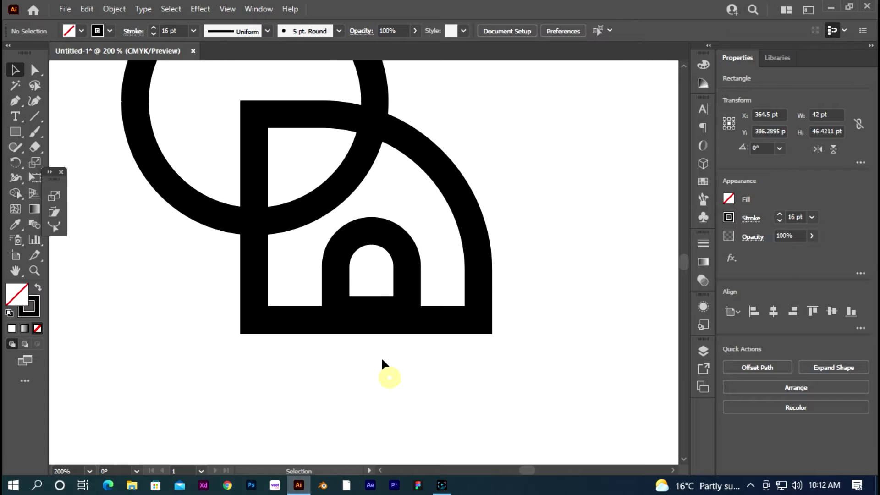
{"action": "scroll", "coordinate": [339, 327], "scroll_direction": "down", "scroll_amount": 1}
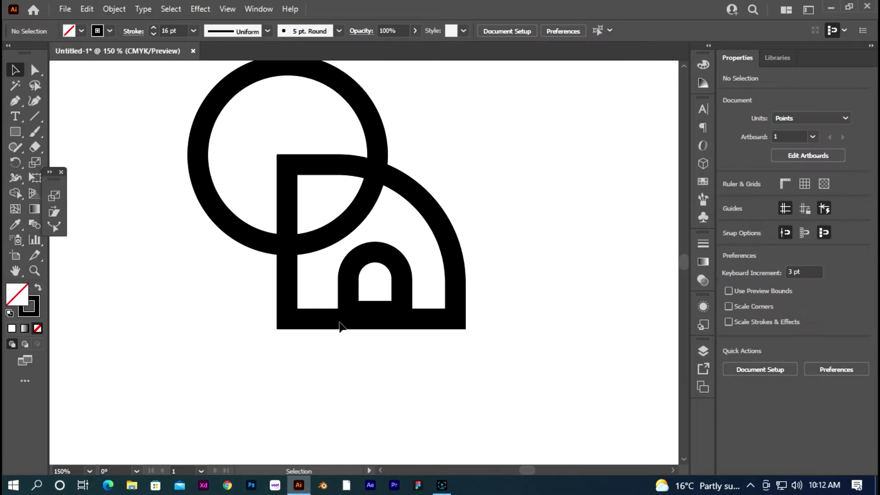
{"action": "left_click", "coordinate": [34, 116]}
Step: Draw a 0.5 pt horizontal cutting line across the shapes' bottom
{"action": "left_click_drag", "start_coordinate": [266, 294], "coordinate": [490, 294]}
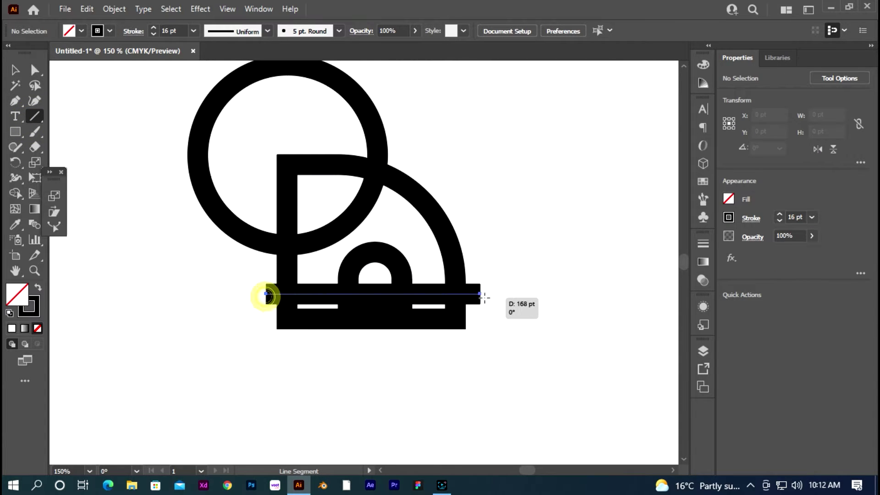
{"action": "left_click", "coordinate": [779, 221]}
{"action": "left_click", "coordinate": [779, 221]}
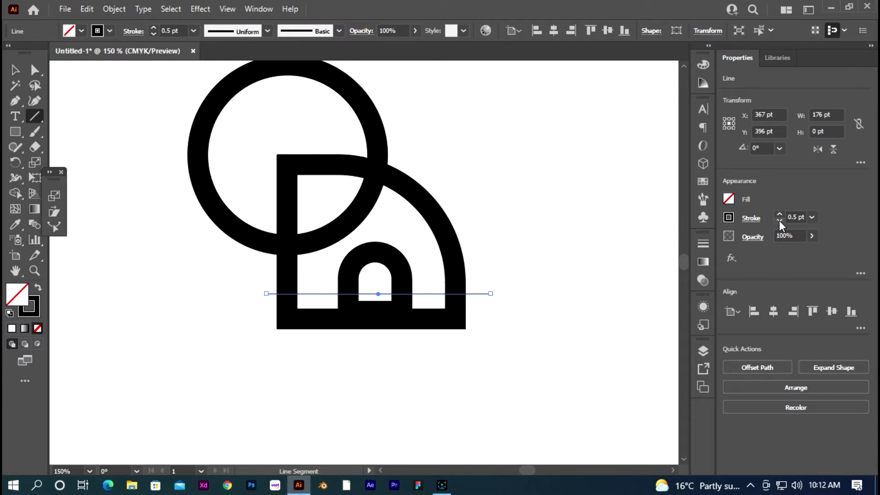
{"action": "left_click", "coordinate": [15, 68]}
{"action": "left_click", "coordinate": [161, 298]}
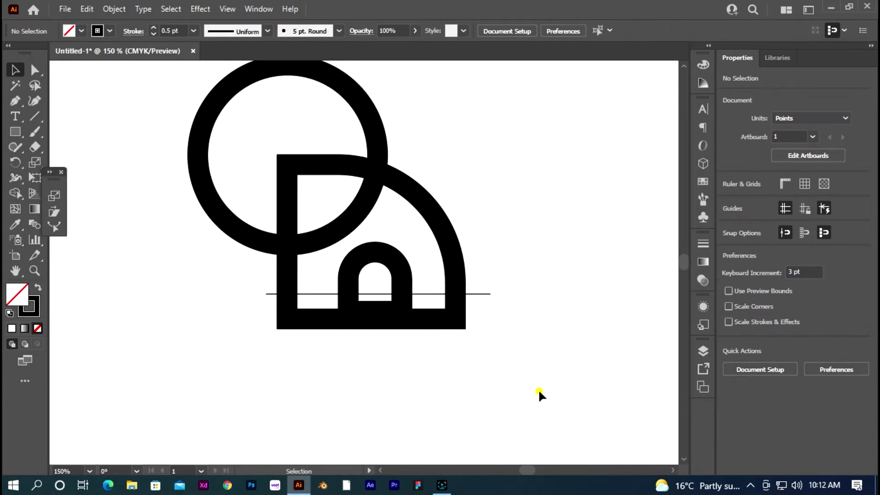
Step: Remove the bottom bar and the small arch's base below the line with Shape Builder
{"action": "key", "text": "ctrl+a"}
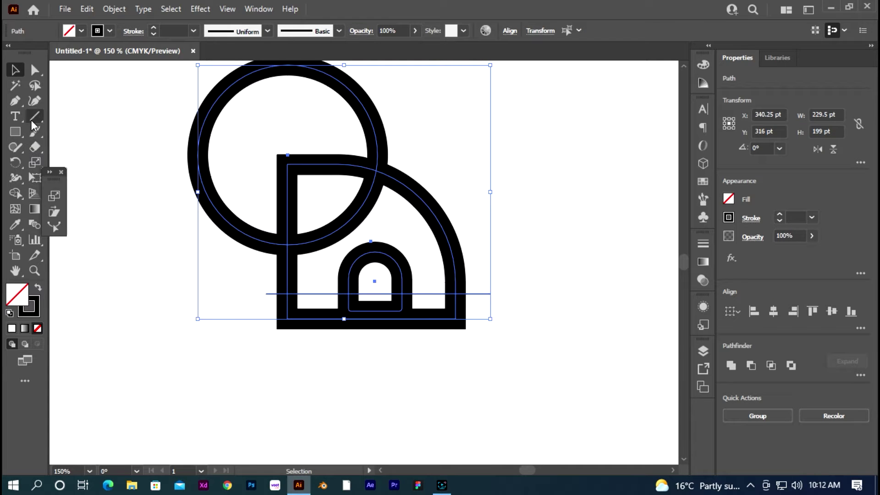
{"action": "left_click", "coordinate": [15, 191]}
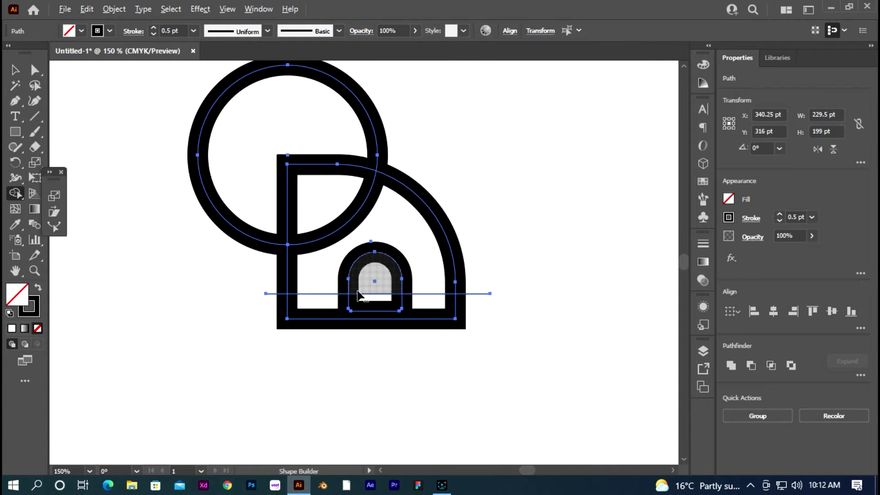
{"action": "left_click_drag", "start_coordinate": [254, 307], "coordinate": [360, 308]}
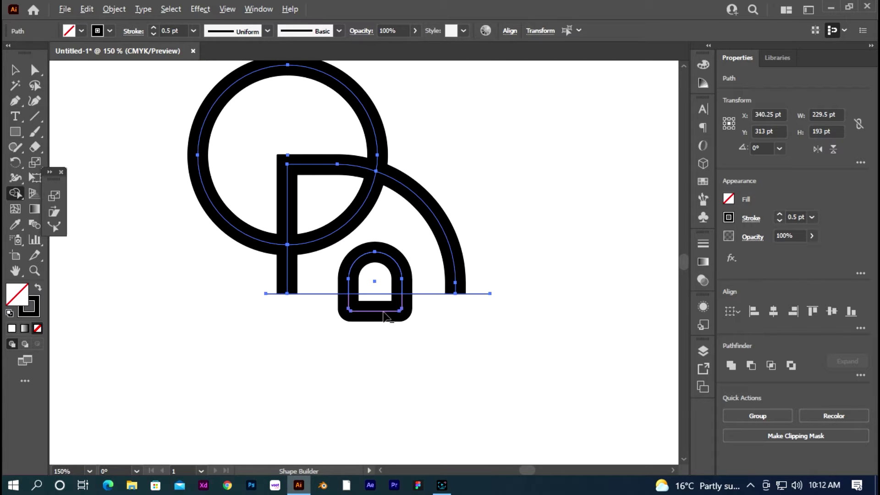
{"action": "left_click_drag", "start_coordinate": [375, 289], "coordinate": [383, 320]}
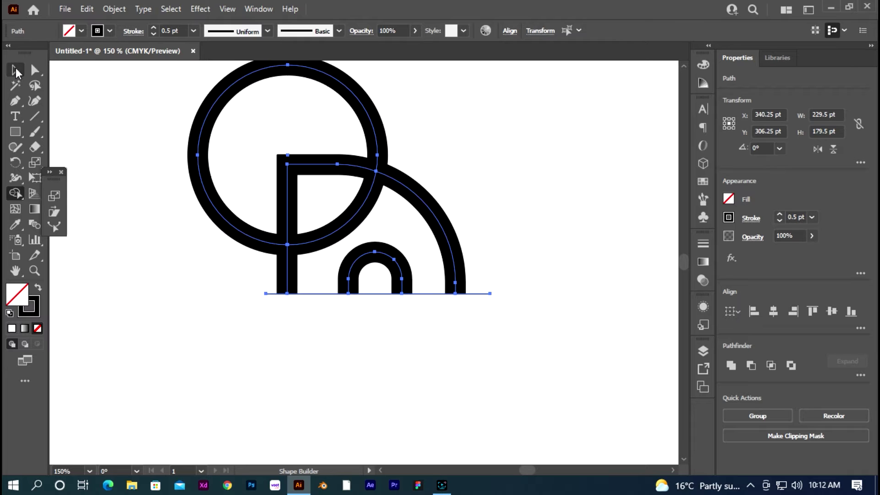
{"action": "left_click", "coordinate": [15, 71]}
{"action": "left_click", "coordinate": [124, 212]}
Step: Delete the cutting line and recentre the view on the elephant
{"action": "left_click", "coordinate": [481, 293]}
{"action": "key", "text": "Delete"}
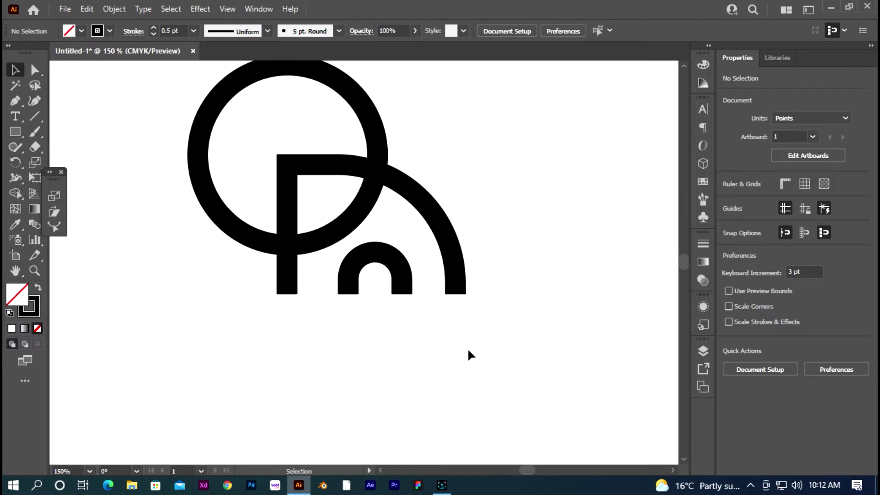
{"action": "left_click", "coordinate": [468, 347]}
{"action": "key", "text": "ctrl+minus"}
{"action": "key", "text": "ctrl+minus"}
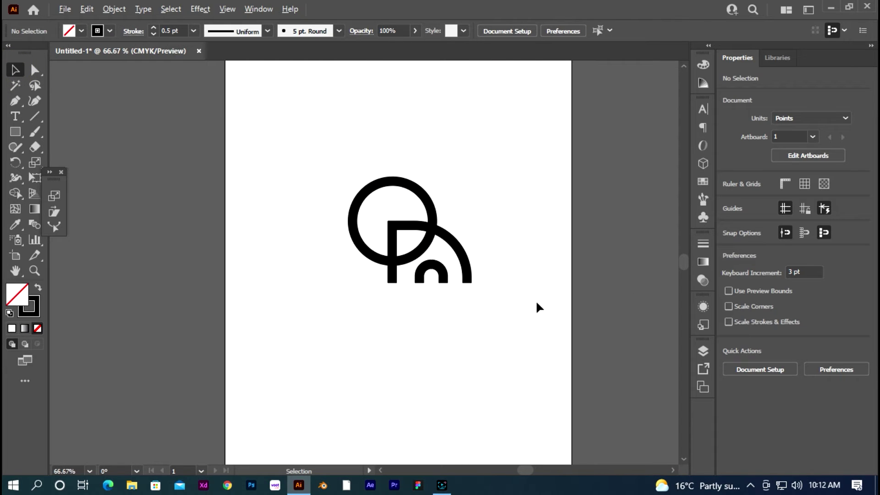
{"action": "scroll", "coordinate": [536, 306], "scroll_direction": "up", "scroll_amount": 1}
{"action": "left_click_drag", "start_coordinate": [482, 289], "coordinate": [454, 344]}
{"action": "scroll", "coordinate": [281, 272], "scroll_direction": "up", "scroll_amount": 1}
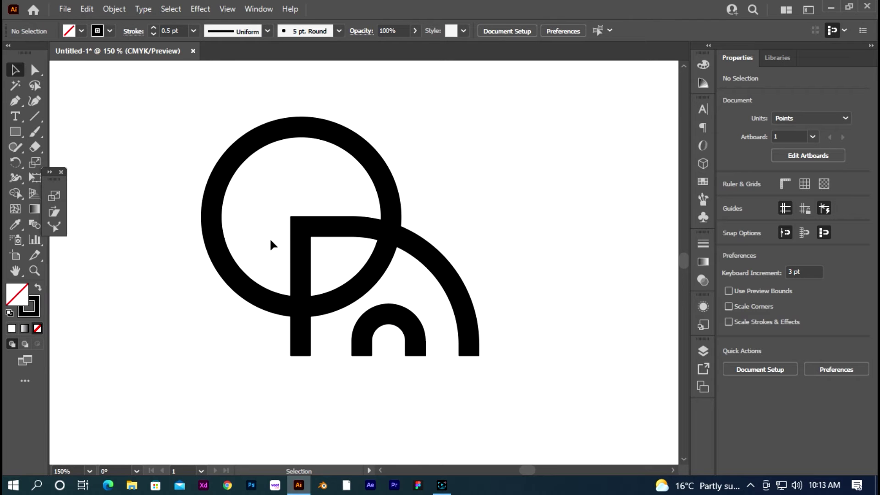
Step: Draw a horizontal line across the head and body, nudged left and down
{"action": "left_click", "coordinate": [38, 129]}
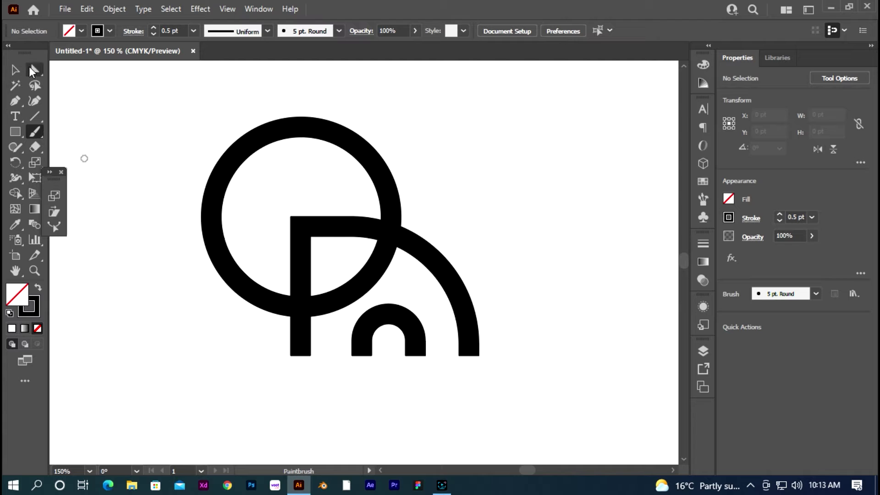
{"action": "left_click", "coordinate": [31, 71]}
{"action": "left_click", "coordinate": [33, 117]}
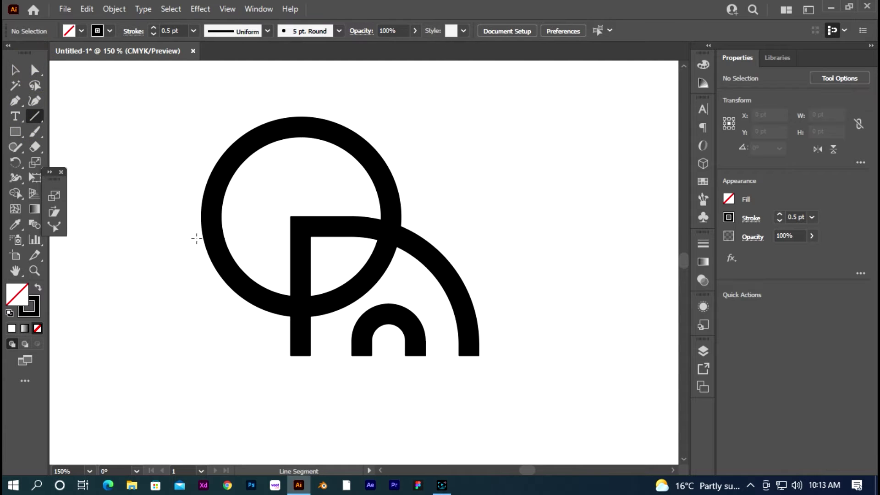
{"action": "left_click_drag", "start_coordinate": [185, 233], "coordinate": [452, 233]}
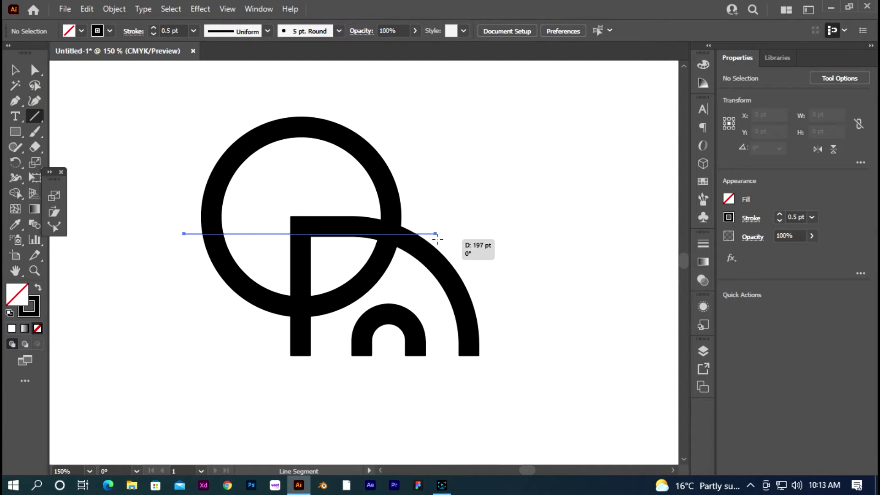
{"action": "left_click", "coordinate": [15, 70]}
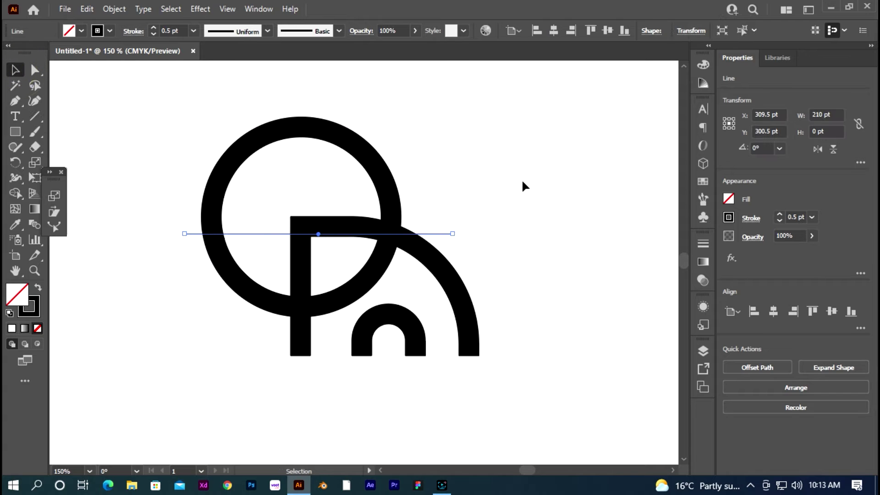
{"action": "key", "text": "Left"}
{"action": "key", "text": "Left"}
{"action": "key", "text": "Left"}
{"action": "key", "text": "Down"}
{"action": "key", "text": "Down"}
{"action": "key", "text": "Down"}
{"action": "left_click", "coordinate": [518, 216]}
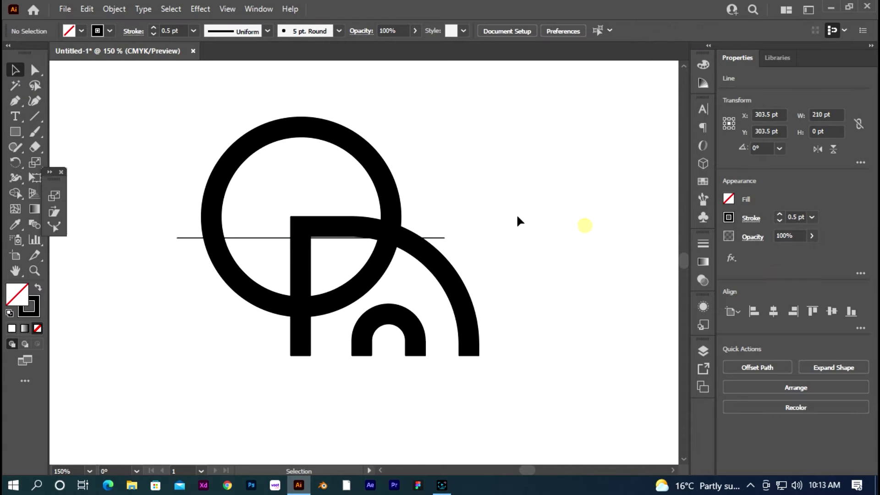
Step: Align the line with the body's inner top edge
{"action": "scroll", "coordinate": [341, 238], "scroll_direction": "up", "scroll_amount": 2}
{"action": "scroll", "coordinate": [339, 238], "scroll_direction": "up", "scroll_amount": 2}
{"action": "left_click_drag", "start_coordinate": [291, 237], "coordinate": [293, 232]}
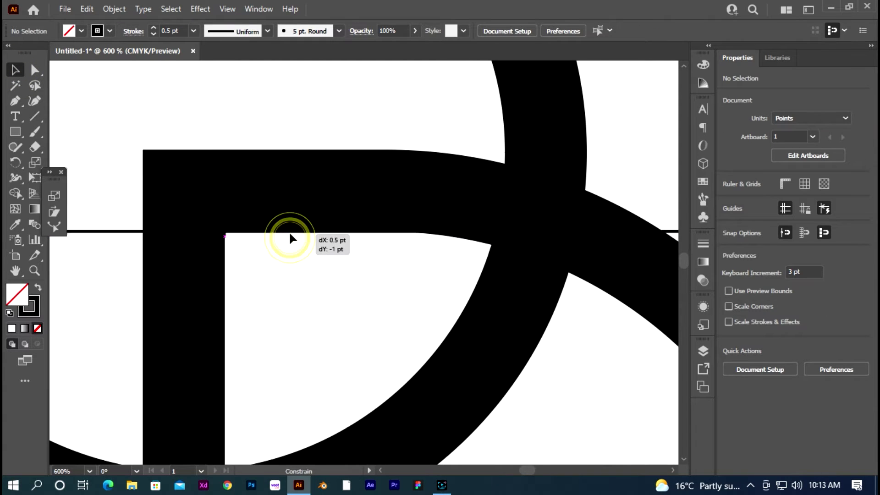
{"action": "scroll", "coordinate": [318, 269], "scroll_direction": "down", "scroll_amount": 3}
{"action": "key", "text": "ctrl+minus"}
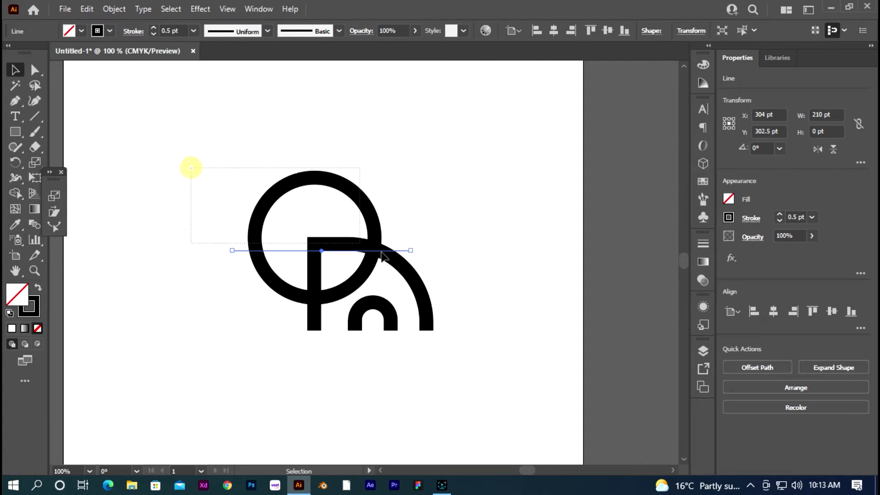
Step: Cut away the body's top bar above the line with Shape Builder
{"action": "left_click_drag", "start_coordinate": [191, 168], "coordinate": [382, 255]}
{"action": "left_click", "coordinate": [14, 193]}
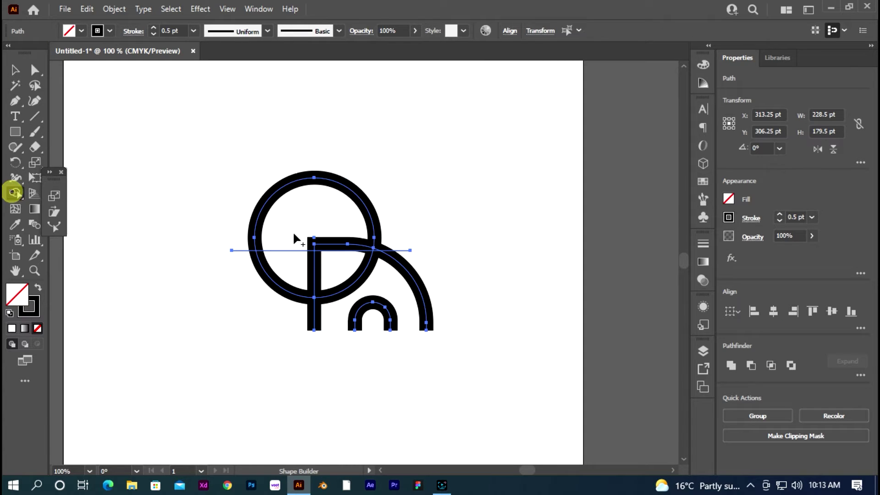
{"action": "scroll", "coordinate": [327, 239], "scroll_direction": "up", "scroll_amount": 2}
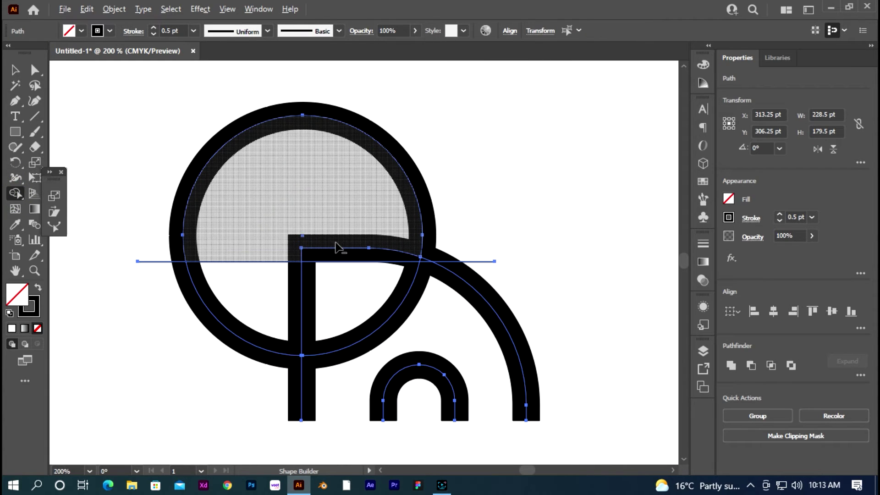
{"action": "left_click", "coordinate": [396, 252], "text": "alt"}
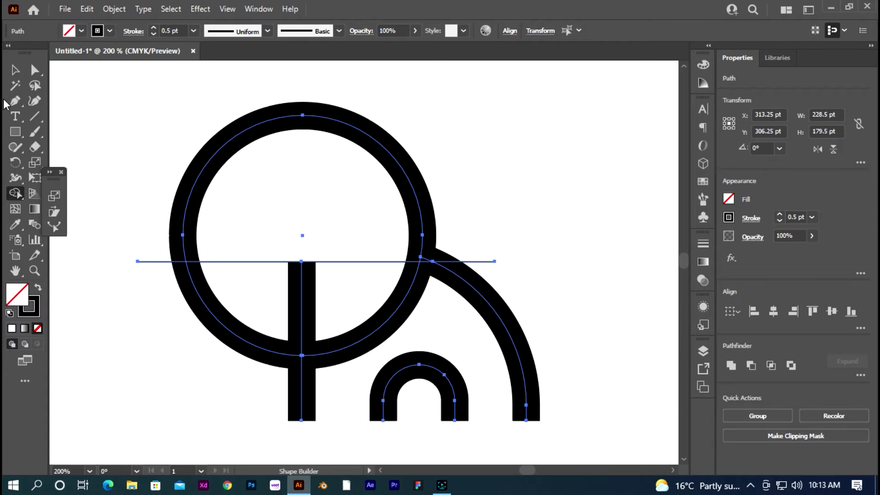
{"action": "left_click", "coordinate": [16, 69]}
{"action": "left_click", "coordinate": [71, 89]}
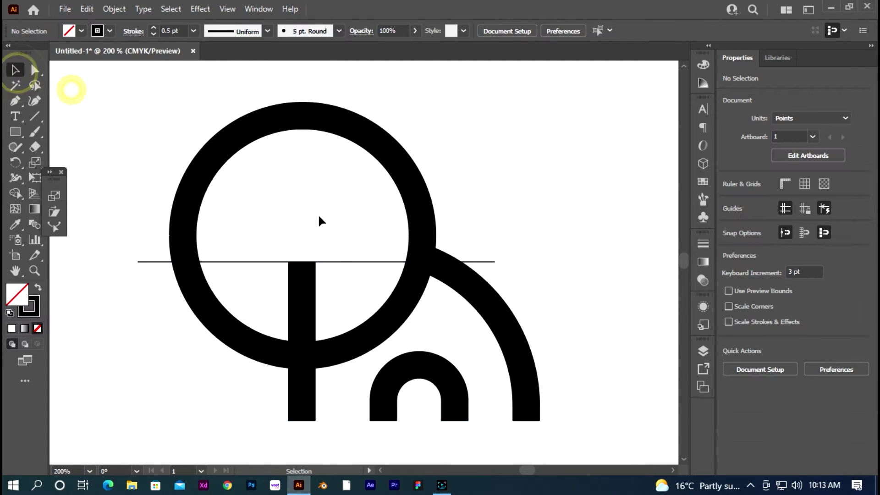
Step: Delete the horizontal cutting line and zoom out to the whole artboard
{"action": "key", "text": "ctrl+minus"}
{"action": "left_click", "coordinate": [351, 249]}
{"action": "key", "text": "Delete"}
{"action": "left_click", "coordinate": [482, 241]}
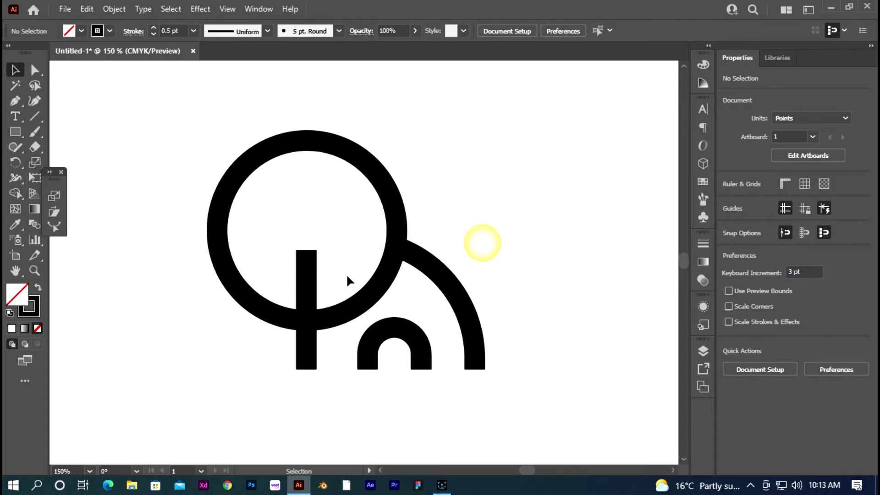
{"action": "scroll", "coordinate": [335, 247], "scroll_direction": "down", "scroll_amount": 3}
Step: Copy the small arch to the left and flip it vertically into a U shape
{"action": "scroll", "coordinate": [284, 236], "scroll_direction": "up", "scroll_amount": 1}
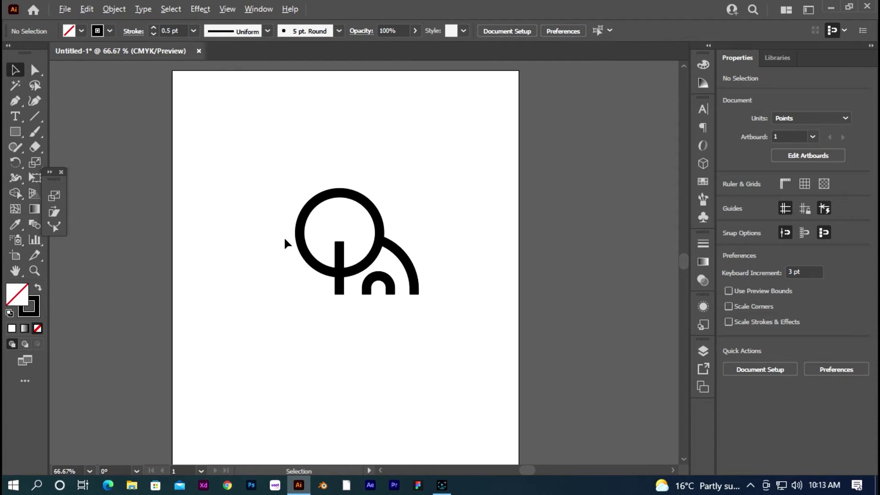
{"action": "scroll", "coordinate": [387, 271], "scroll_direction": "up", "scroll_amount": 1}
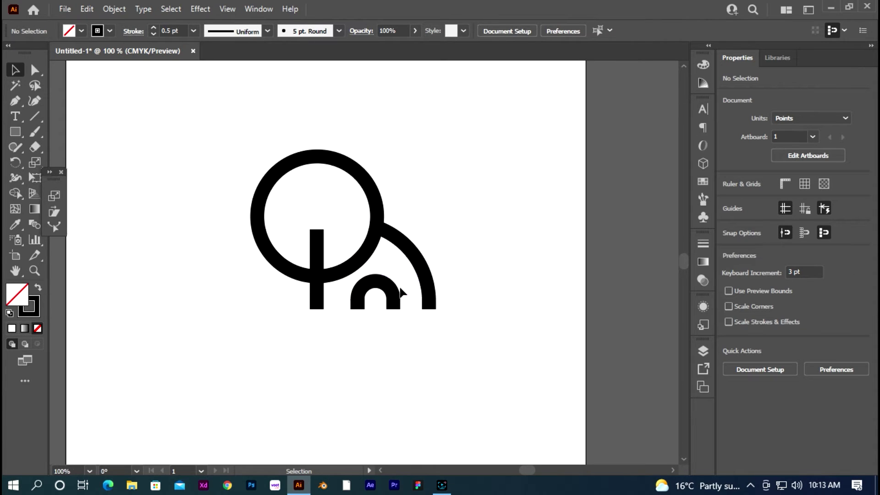
{"action": "scroll", "coordinate": [399, 291], "scroll_direction": "down", "scroll_amount": 1}
{"action": "scroll", "coordinate": [290, 269], "scroll_direction": "up", "scroll_amount": 1}
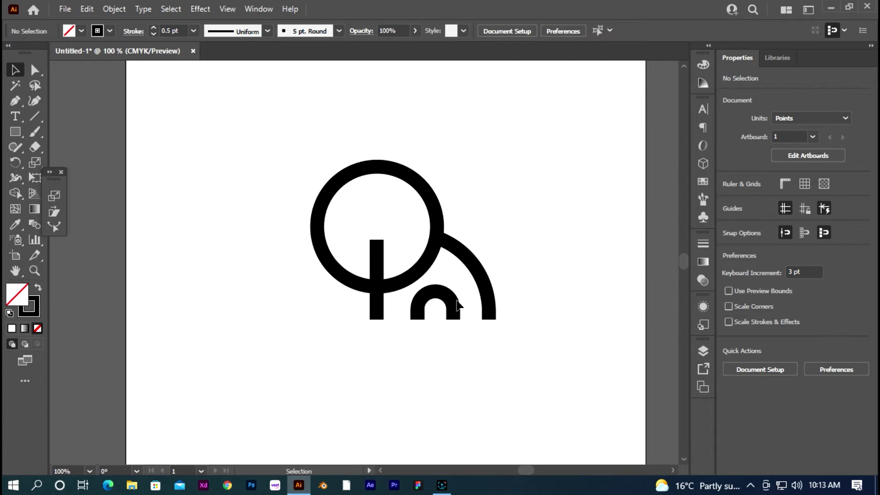
{"action": "left_click_drag", "start_coordinate": [457, 310], "coordinate": [298, 265]}
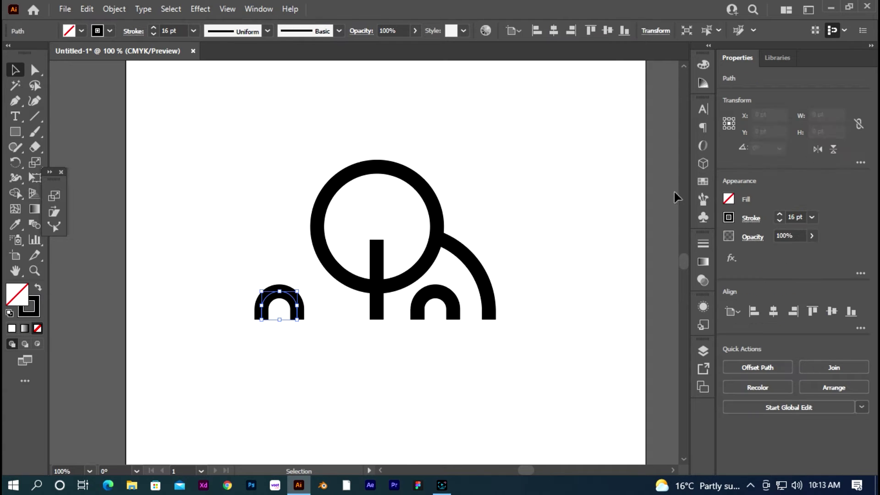
{"action": "left_click", "coordinate": [835, 149]}
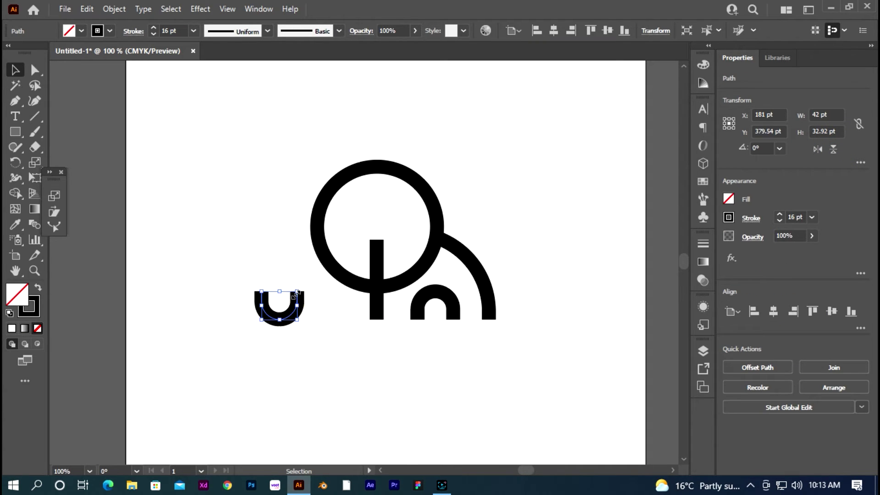
Step: Position the U shape against the circle's left side as the trunk
{"action": "left_click_drag", "start_coordinate": [297, 292], "coordinate": [297, 291]}
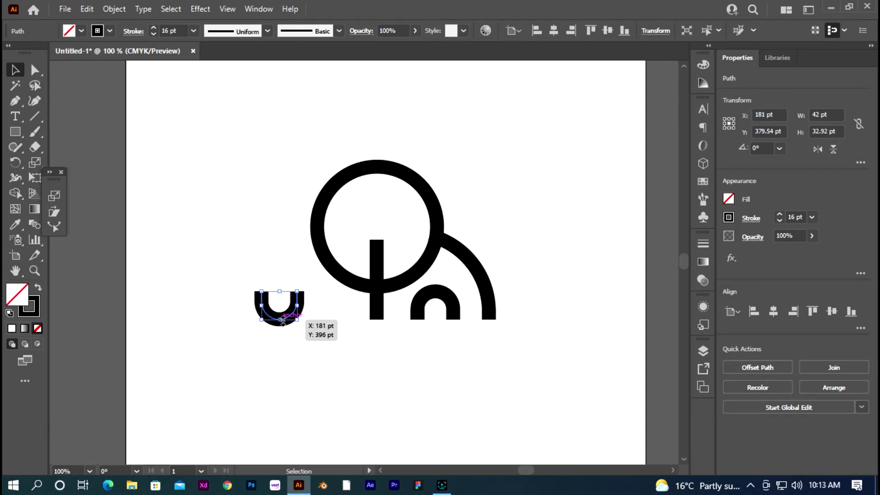
{"action": "scroll", "coordinate": [293, 296], "scroll_direction": "up", "scroll_amount": 2, "text": "alt"}
{"action": "mouse_move", "coordinate": [293, 337]}
{"action": "left_mouse_down"}
{"action": "mouse_move", "coordinate": [334, 220]}
{"action": "mouse_move", "coordinate": [330, 226]}
{"action": "left_mouse_up"}
{"action": "key", "text": "Right"}
{"action": "key", "text": "Right"}
{"action": "key", "text": "Right"}
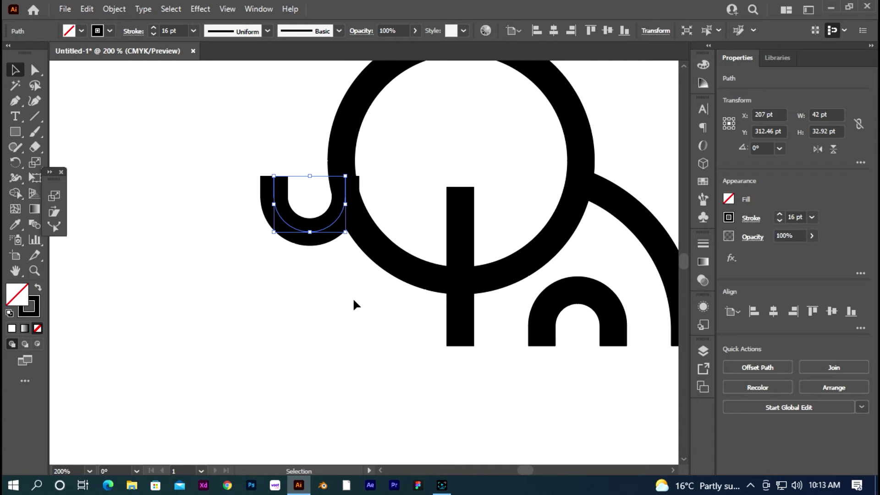
{"action": "left_click", "coordinate": [405, 174]}
{"action": "scroll", "coordinate": [360, 184], "scroll_direction": "up", "scroll_amount": 4, "text": "alt"}
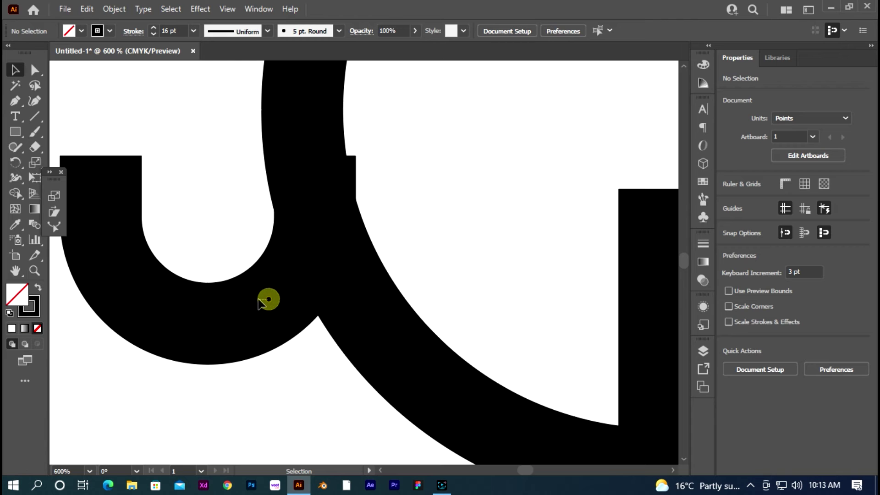
{"action": "left_click", "coordinate": [231, 280]}
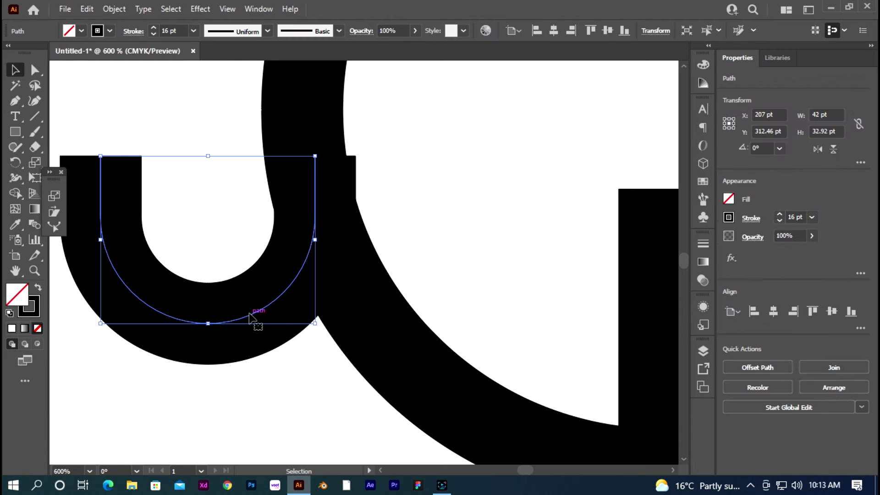
{"action": "left_click_drag", "start_coordinate": [252, 315], "coordinate": [243, 316]}
{"action": "left_click", "coordinate": [455, 206]}
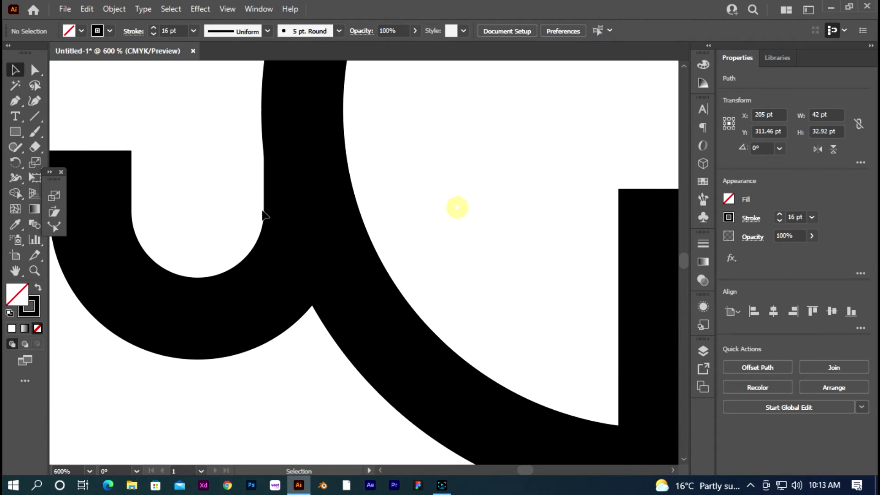
{"action": "key", "text": "ctrl+1"}
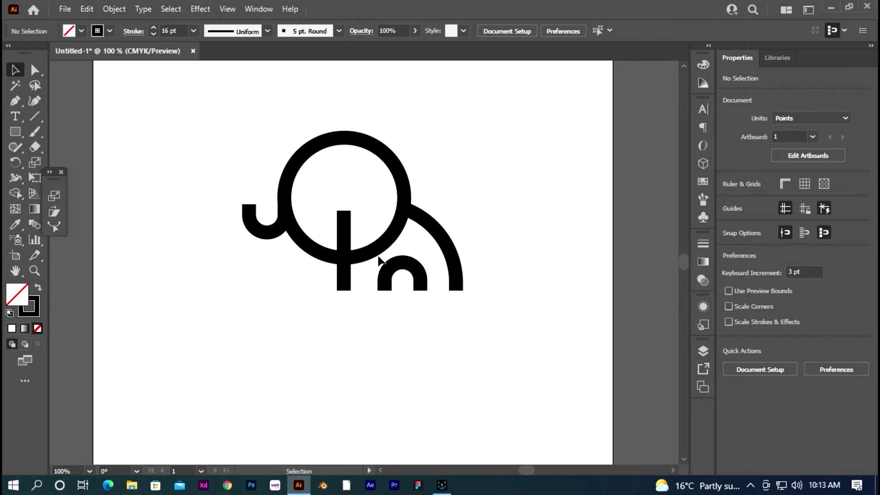
Step: Zoom in on the elephant and inspect the trunk-and-head path
{"action": "key", "text": "ctrl+equal"}
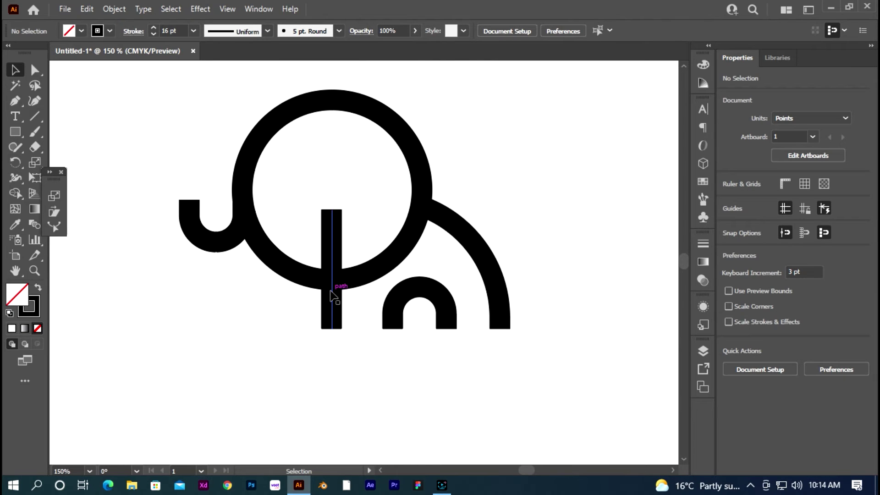
{"action": "scroll", "coordinate": [234, 261], "scroll_direction": "up", "scroll_amount": 1}
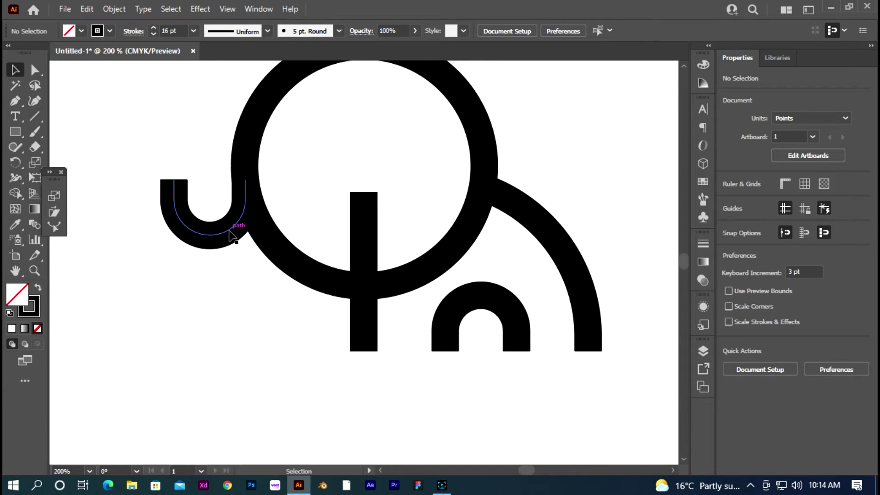
{"action": "left_click", "coordinate": [172, 181]}
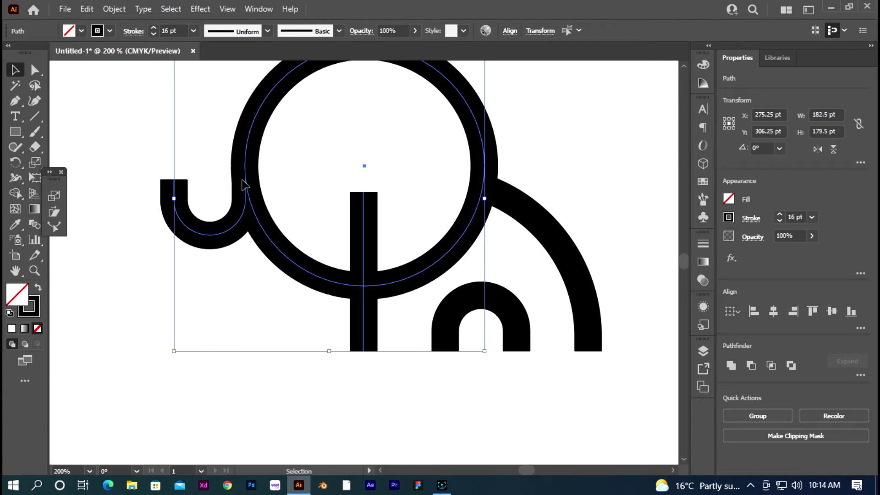
{"action": "left_click", "coordinate": [111, 329]}
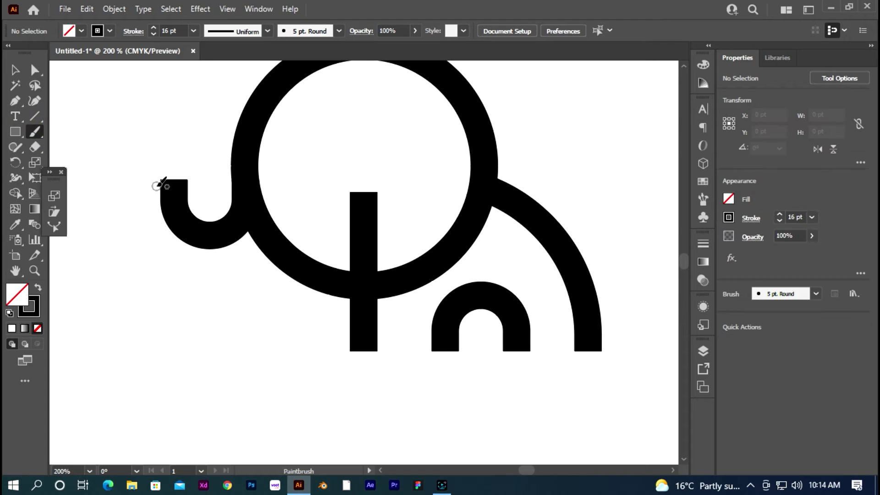
Step: Draw a 0.25 pt horizontal line along the trunk's top, then select all artwork
{"action": "left_click", "coordinate": [35, 116]}
{"action": "left_click_drag", "start_coordinate": [152, 179], "coordinate": [339, 180]}
{"action": "left_click", "coordinate": [780, 222]}
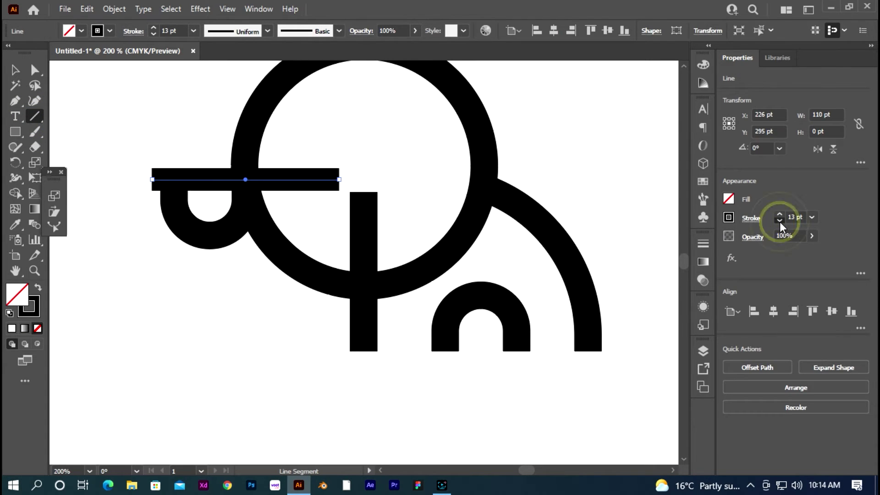
{"action": "left_click", "coordinate": [779, 222]}
{"action": "left_click", "coordinate": [16, 70]}
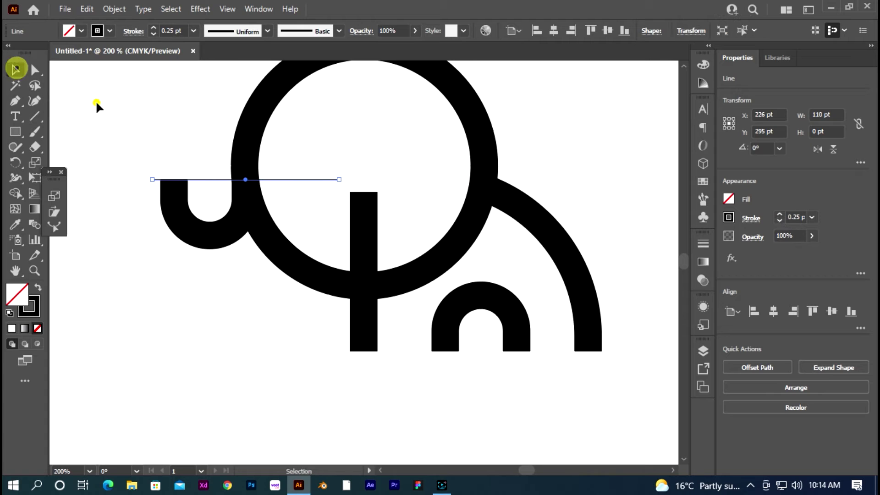
{"action": "left_click", "coordinate": [96, 102]}
{"action": "left_click_drag", "start_coordinate": [131, 139], "coordinate": [443, 382]}
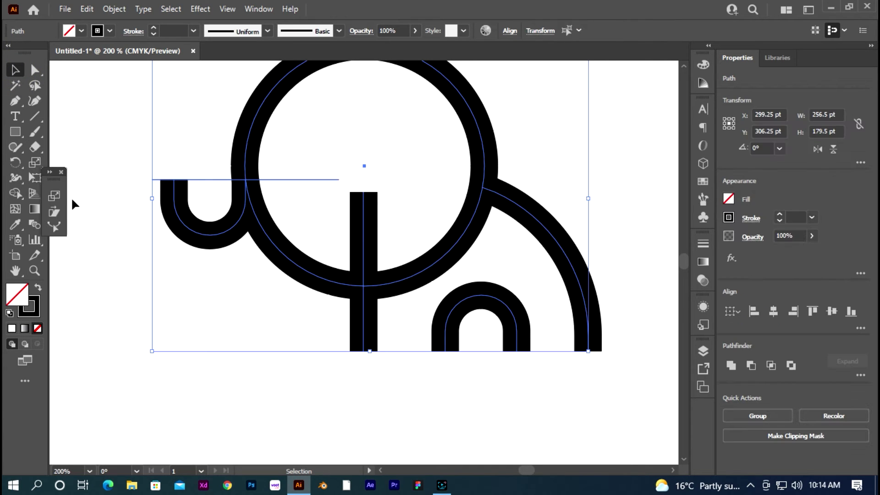
Step: Try removing the arc between trunk and leg, then undo it and an accidental move
{"action": "left_click", "coordinate": [15, 195]}
{"action": "left_click", "coordinate": [279, 250], "text": "alt"}
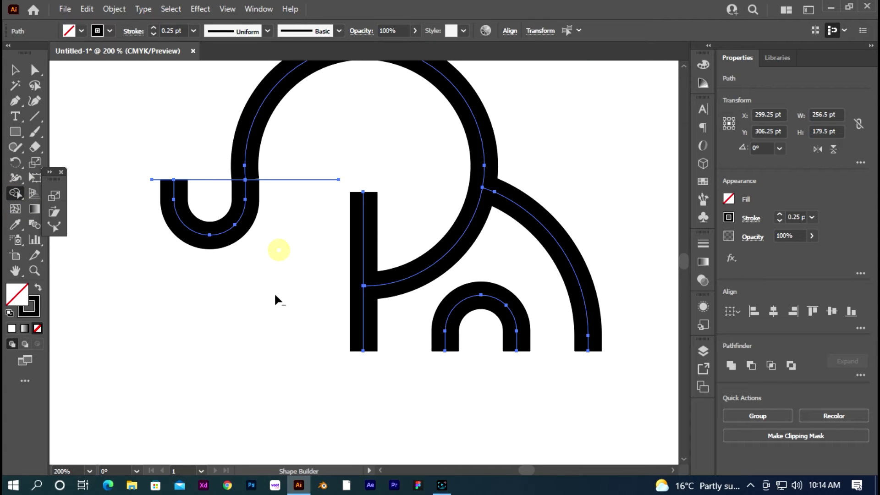
{"action": "key", "text": "ctrl+z"}
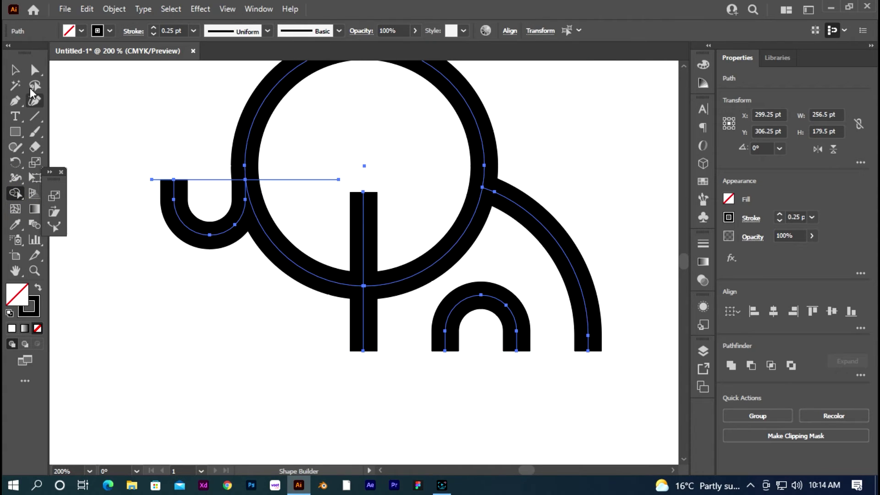
{"action": "left_click", "coordinate": [15, 69]}
{"action": "left_click_drag", "start_coordinate": [298, 178], "coordinate": [319, 198]}
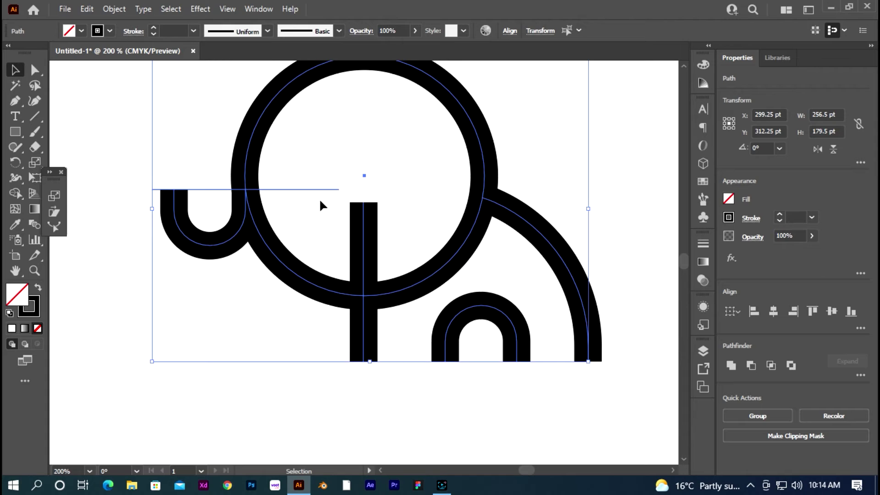
{"action": "key", "text": "ctrl+z"}
{"action": "left_click", "coordinate": [83, 263]}
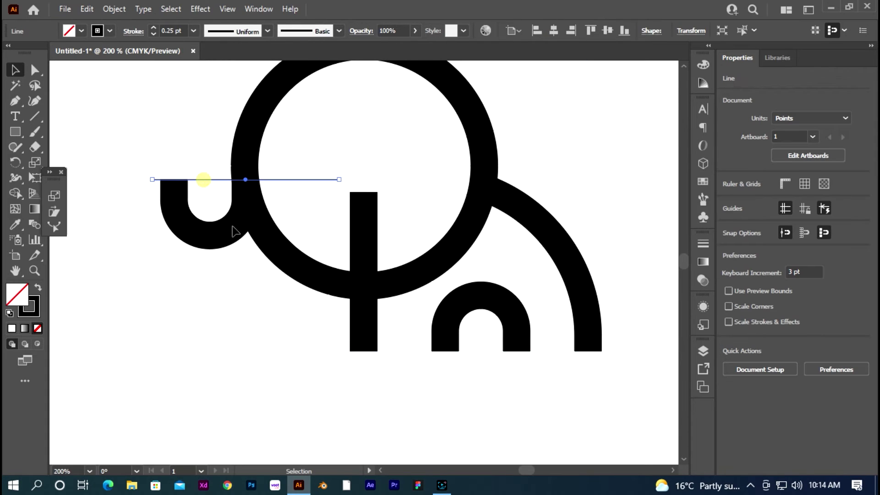
Step: Lower the thin line slightly and delete the circle's lower-left arc with Shape Builder
{"action": "left_click_drag", "start_coordinate": [204, 180], "coordinate": [204, 189]}
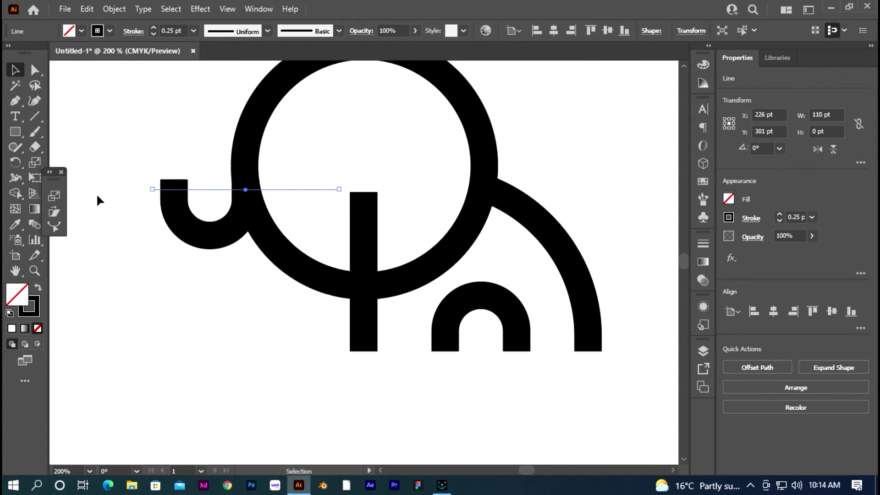
{"action": "left_click", "coordinate": [130, 155]}
{"action": "key", "text": "ctrl+a"}
{"action": "left_click", "coordinate": [16, 194]}
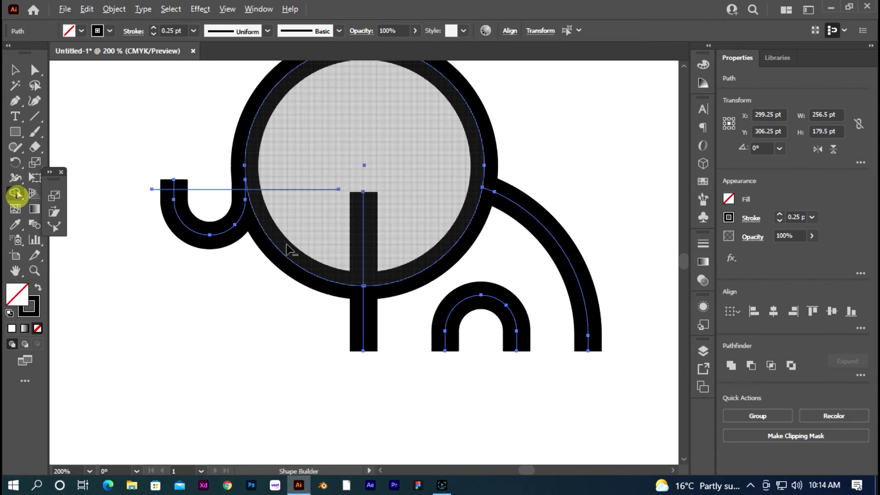
{"action": "left_click", "coordinate": [303, 269], "text": "alt"}
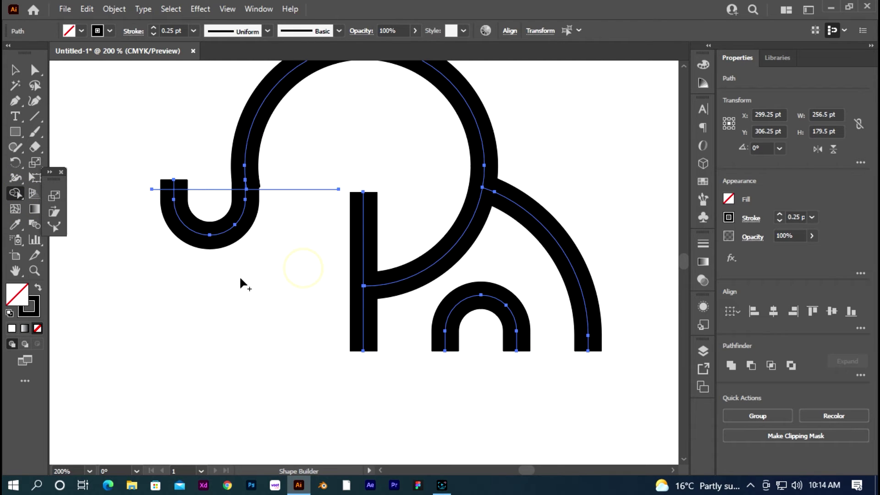
{"action": "left_click", "coordinate": [12, 69]}
{"action": "left_click", "coordinate": [235, 397]}
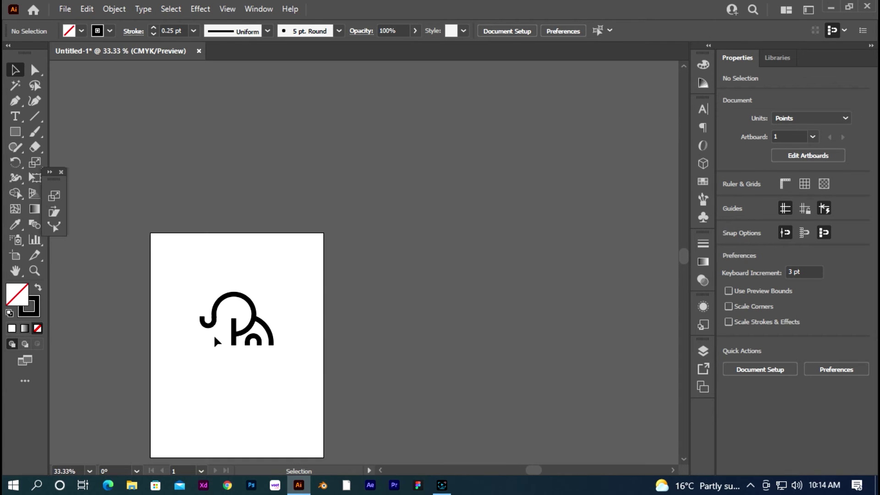
Step: Type 'JUNGLE' and scale it to about 37.5 pt beneath the elephant
{"action": "left_click", "coordinate": [275, 388]}
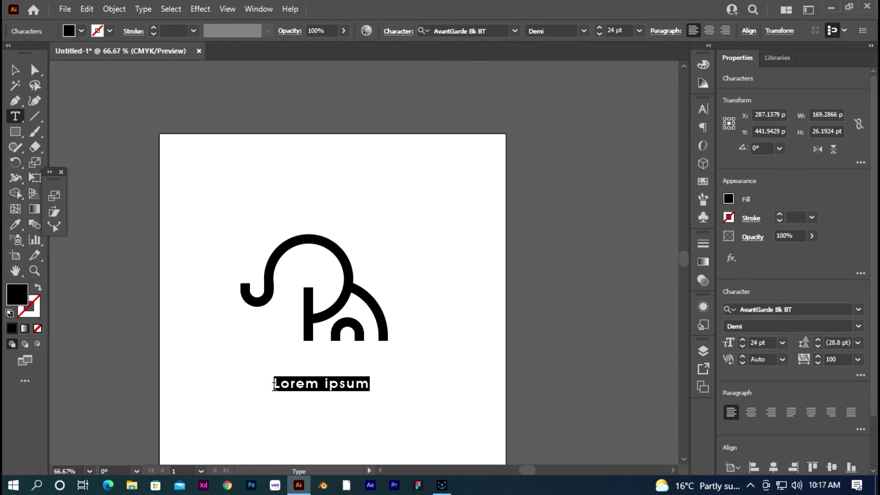
{"action": "type", "text": "JUNGLE"}
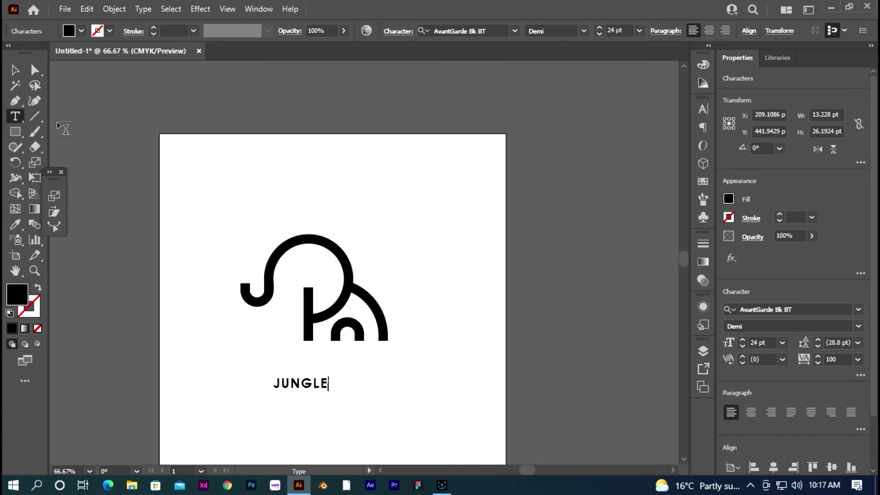
{"action": "left_click", "coordinate": [15, 70]}
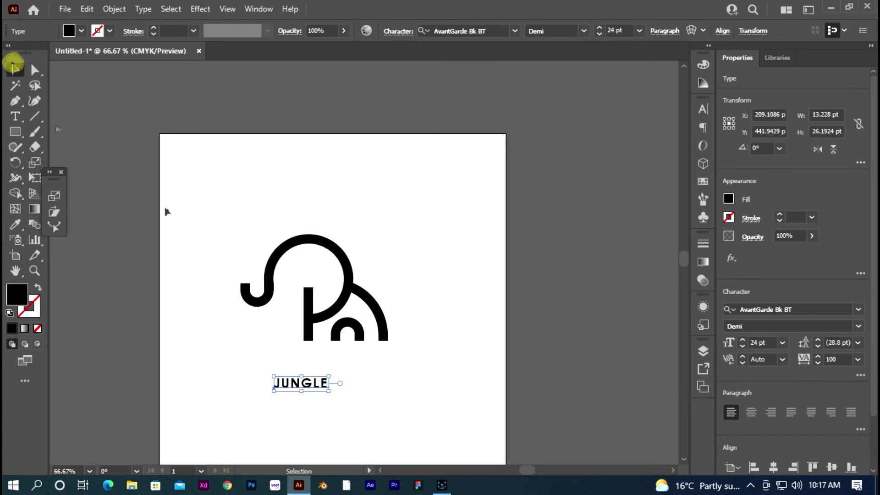
{"action": "mouse_move", "coordinate": [330, 398]}
{"action": "left_mouse_down"}
{"action": "mouse_move", "coordinate": [360, 401]}
{"action": "mouse_move", "coordinate": [353, 351]}
{"action": "left_mouse_up"}
Step: Set the JUNGLE text in the BahamasHeavy font
{"action": "left_click", "coordinate": [859, 312]}
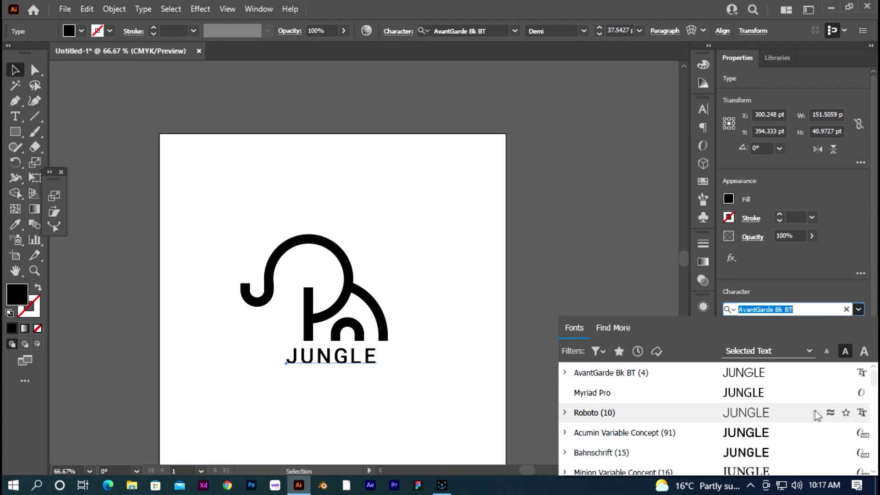
{"action": "scroll", "coordinate": [816, 422], "scroll_direction": "down", "scroll_amount": 5}
{"action": "scroll", "coordinate": [816, 422], "scroll_direction": "down", "scroll_amount": 5}
{"action": "scroll", "coordinate": [816, 422], "scroll_direction": "down", "scroll_amount": 3}
{"action": "scroll", "coordinate": [816, 411], "scroll_direction": "down", "scroll_amount": 5}
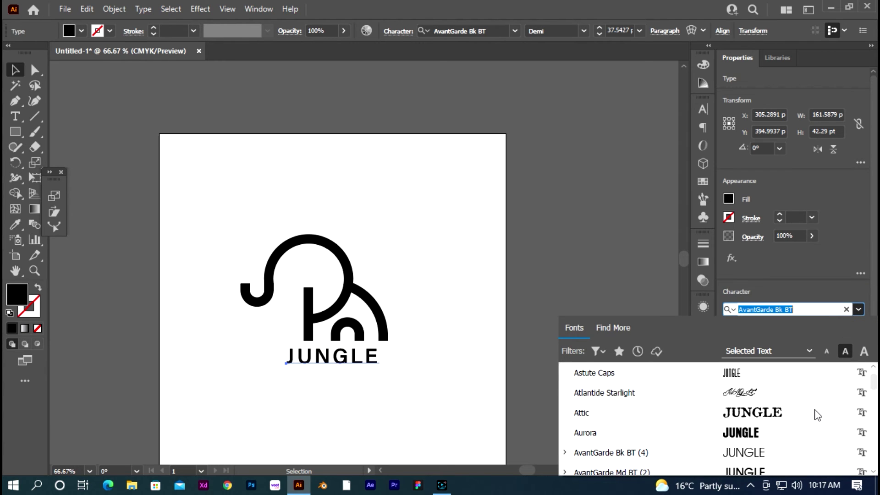
{"action": "scroll", "coordinate": [815, 412], "scroll_direction": "down", "scroll_amount": 5}
{"action": "scroll", "coordinate": [797, 394], "scroll_direction": "down", "scroll_amount": 3}
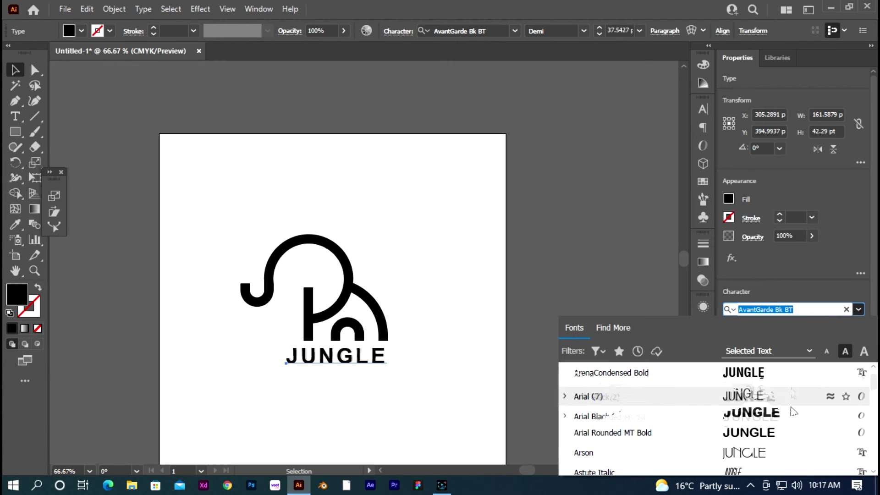
{"action": "scroll", "coordinate": [795, 407], "scroll_direction": "down", "scroll_amount": 3}
{"action": "scroll", "coordinate": [796, 407], "scroll_direction": "down", "scroll_amount": 3}
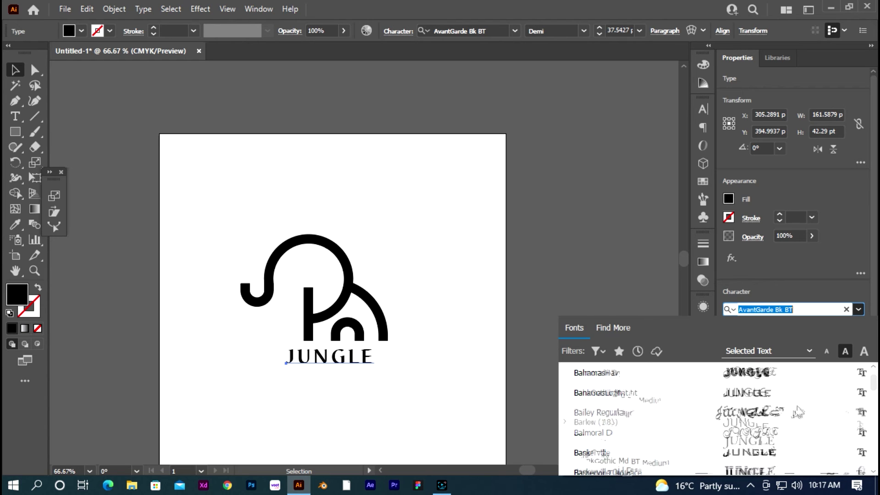
{"action": "scroll", "coordinate": [794, 407], "scroll_direction": "up", "scroll_amount": 3}
{"action": "left_click", "coordinate": [772, 436]}
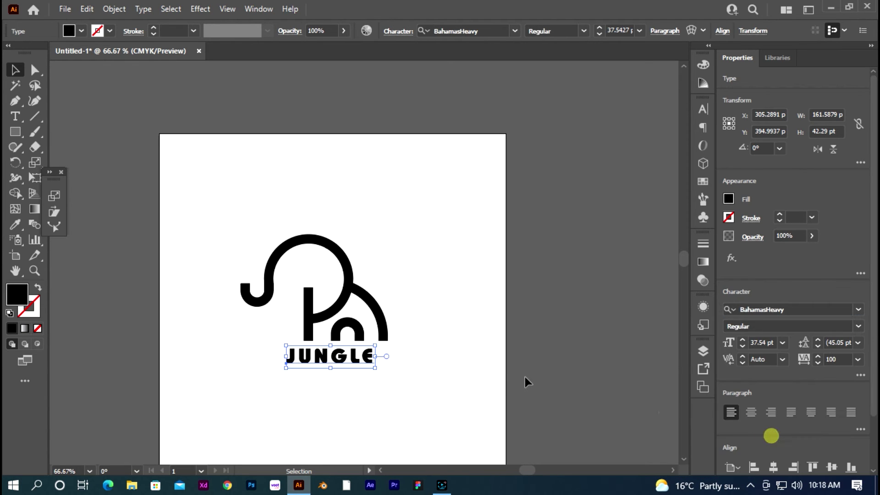
Step: Scale JUNGLE to about 37.27 pt, centre it under the elephant, with a duplicate beneath
{"action": "left_click", "coordinate": [489, 346]}
{"action": "left_click", "coordinate": [370, 360]}
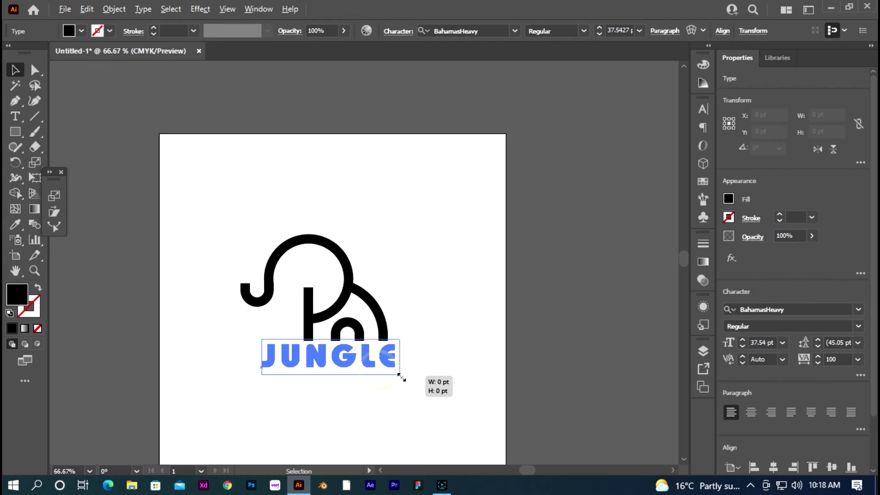
{"action": "mouse_move", "coordinate": [379, 371]}
{"action": "left_mouse_down"}
{"action": "mouse_move", "coordinate": [403, 376]}
{"action": "mouse_move", "coordinate": [363, 359]}
{"action": "mouse_move", "coordinate": [375, 348]}
{"action": "mouse_move", "coordinate": [356, 369]}
{"action": "left_mouse_up"}
{"action": "left_click", "coordinate": [447, 388]}
{"action": "key", "text": "ctrl+1"}
{"action": "left_click", "coordinate": [378, 362]}
{"action": "left_click", "coordinate": [426, 379]}
{"action": "scroll", "coordinate": [355, 363], "scroll_direction": "up", "scroll_amount": 1}
Step: Change the duplicate's text to SAFARI and shrink it to about 26.27 pt under JUNGLE
{"action": "left_click", "coordinate": [15, 116]}
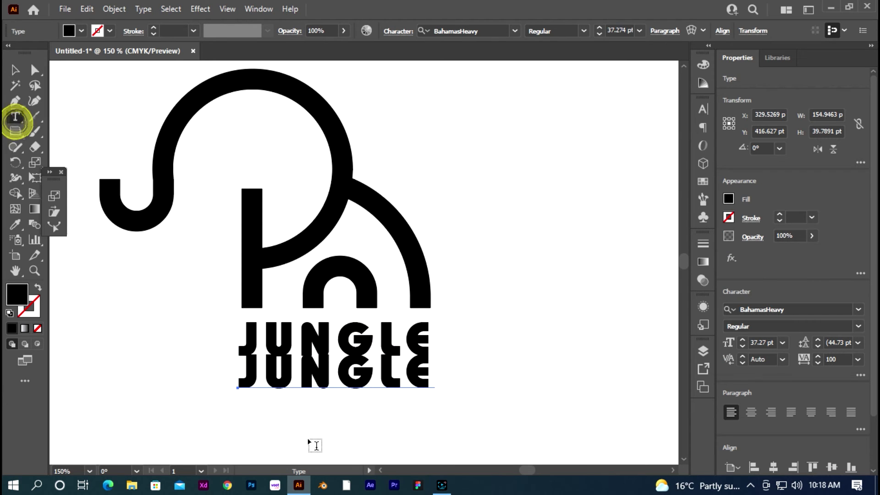
{"action": "double_click", "coordinate": [316, 365]}
{"action": "type", "text": "SAFARI"}
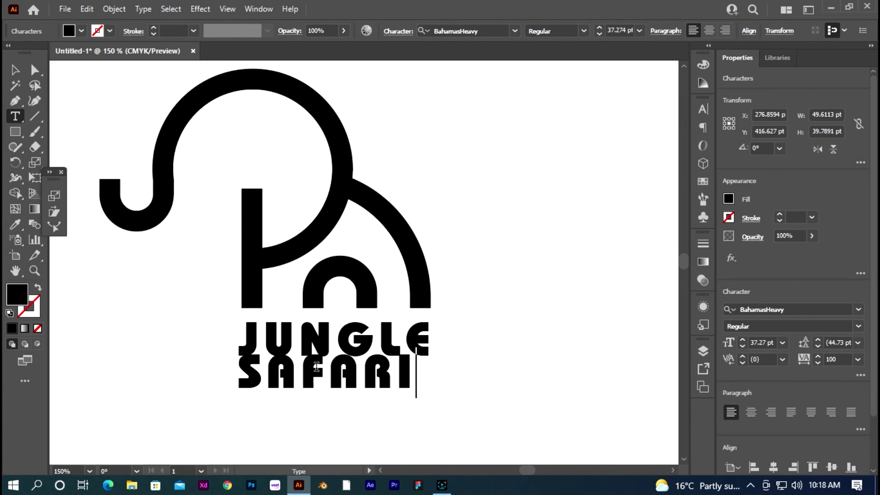
{"action": "left_click", "coordinate": [12, 69]}
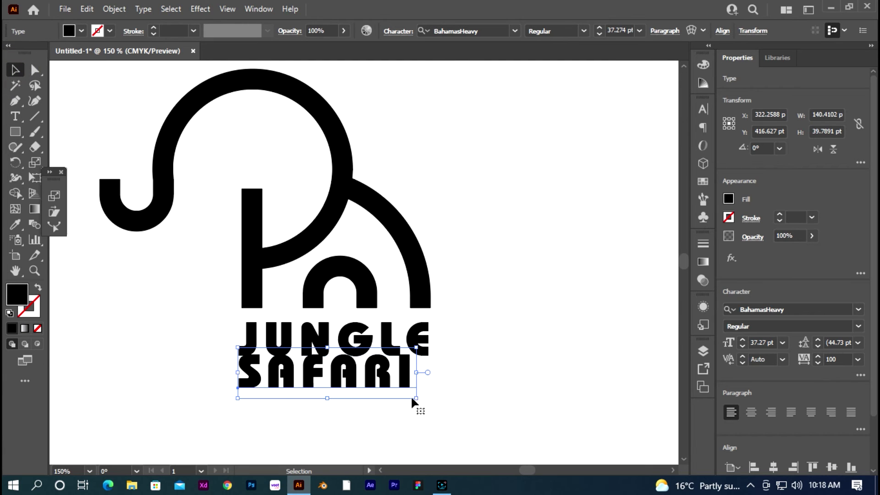
{"action": "mouse_move", "coordinate": [415, 398]}
{"action": "left_mouse_down"}
{"action": "mouse_move", "coordinate": [362, 383]}
{"action": "mouse_move", "coordinate": [371, 376]}
{"action": "left_mouse_up"}
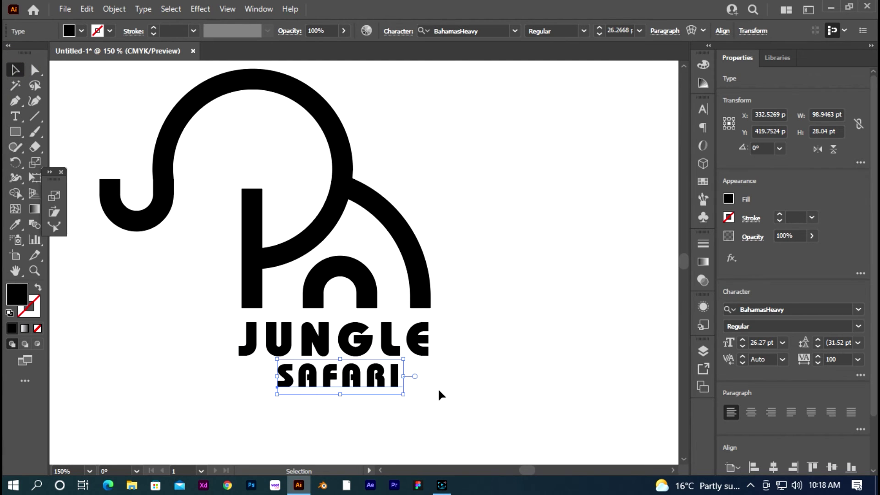
Step: Give SAFARI 300 tracking and centre it beneath JUNGLE
{"action": "left_click", "coordinate": [820, 356]}
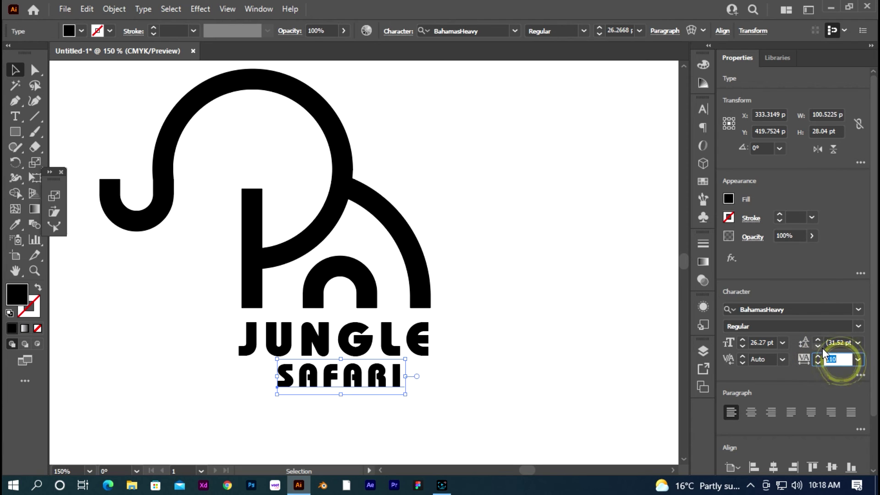
{"action": "type", "text": "0"}
{"action": "key", "text": "Return"}
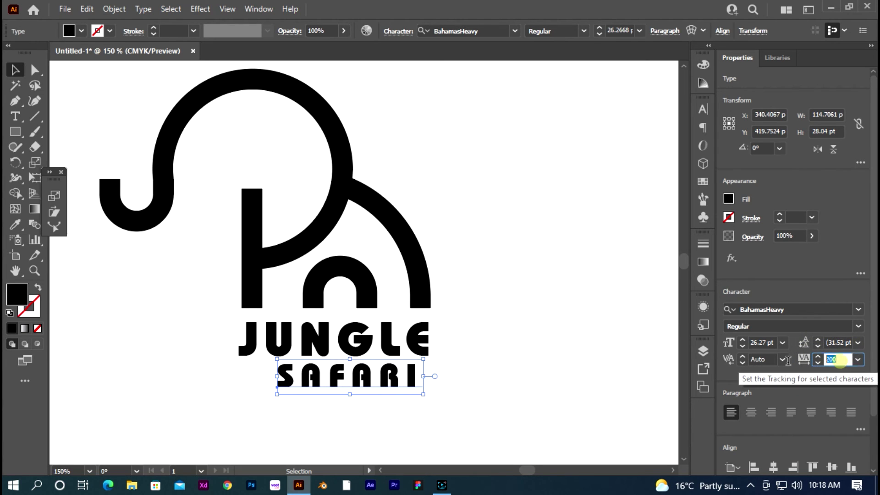
{"action": "type", "text": "300"}
{"action": "key", "text": "Return"}
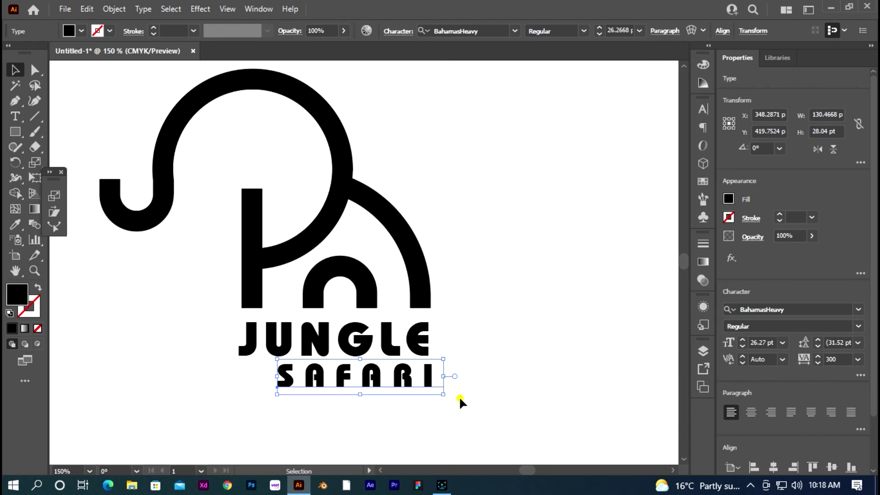
{"action": "left_click", "coordinate": [459, 396]}
{"action": "left_click_drag", "start_coordinate": [402, 382], "coordinate": [393, 383]}
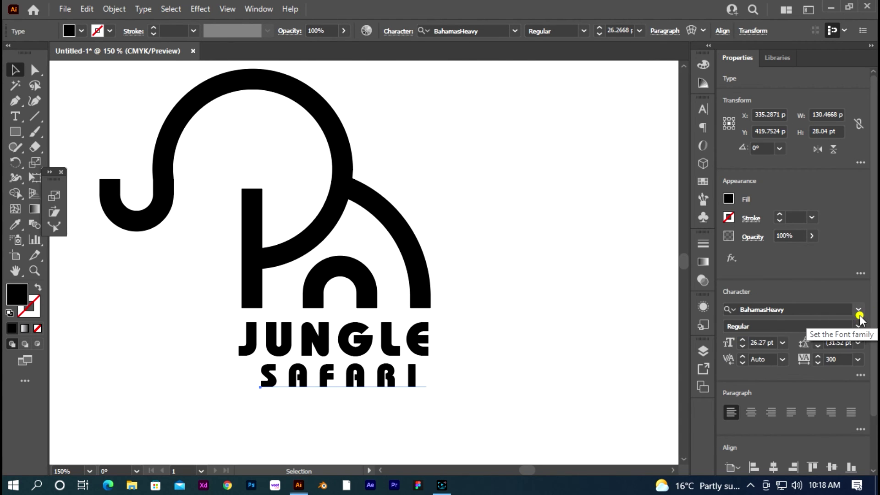
Step: Change SAFARI's font to the light AvantGarde Bk BT typeface
{"action": "left_click", "coordinate": [859, 309]}
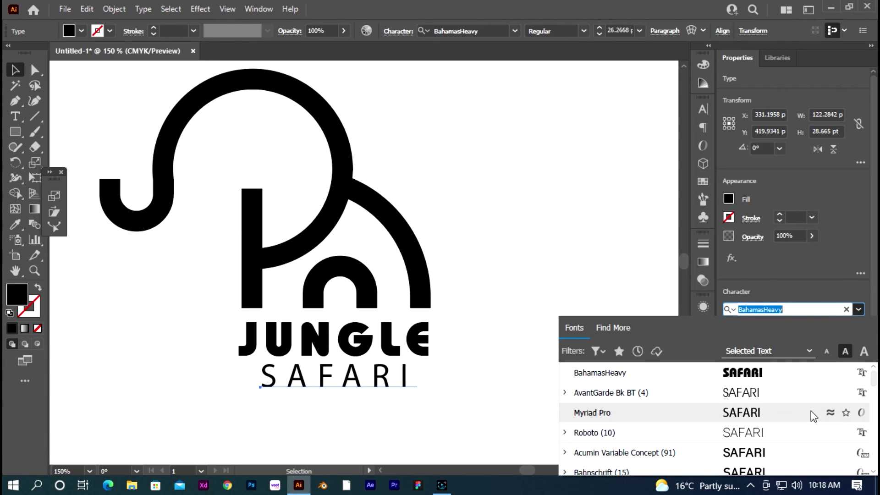
{"action": "scroll", "coordinate": [814, 413], "scroll_direction": "down", "scroll_amount": 3}
{"action": "scroll", "coordinate": [803, 387], "scroll_direction": "down", "scroll_amount": 2}
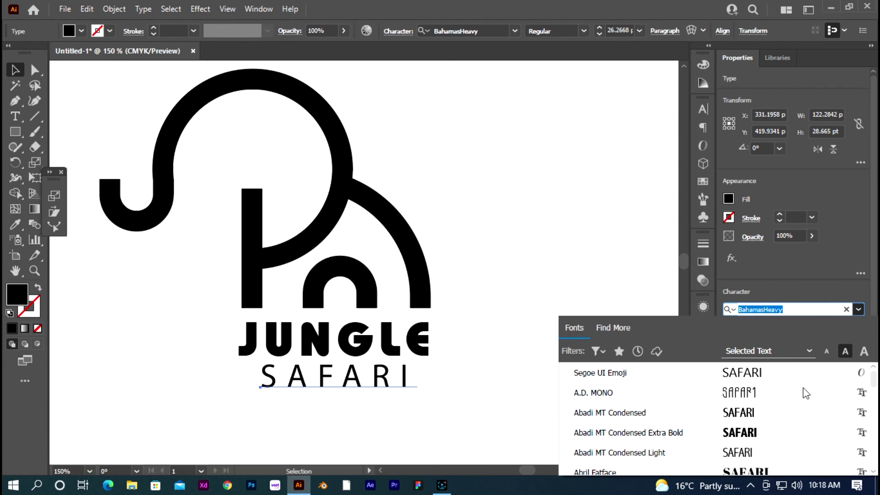
{"action": "scroll", "coordinate": [794, 413], "scroll_direction": "down", "scroll_amount": 3}
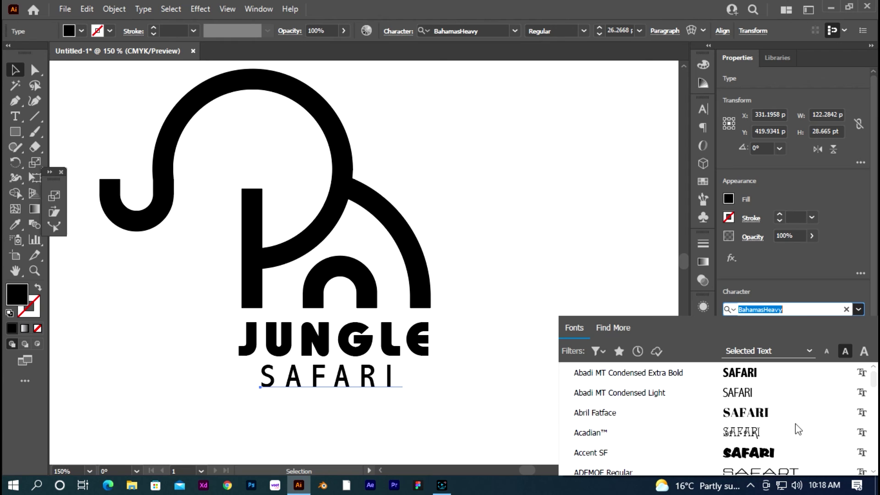
{"action": "scroll", "coordinate": [781, 412], "scroll_direction": "down", "scroll_amount": 5}
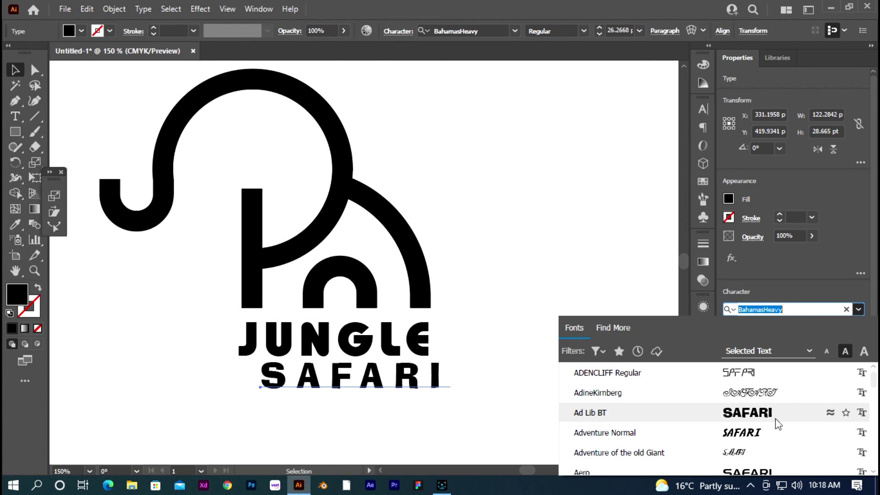
{"action": "scroll", "coordinate": [778, 417], "scroll_direction": "down", "scroll_amount": 5}
{"action": "scroll", "coordinate": [779, 422], "scroll_direction": "down", "scroll_amount": 3}
{"action": "scroll", "coordinate": [781, 426], "scroll_direction": "down", "scroll_amount": 3}
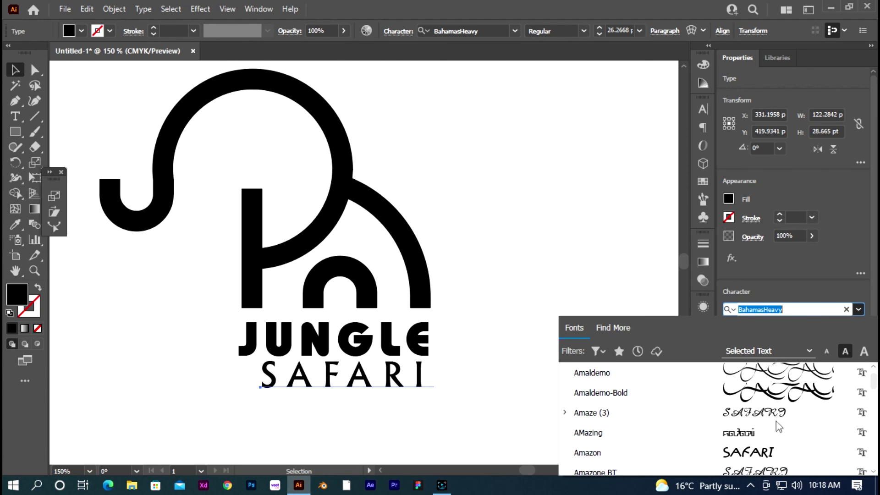
{"action": "scroll", "coordinate": [783, 433], "scroll_direction": "up", "scroll_amount": 6}
{"action": "scroll", "coordinate": [782, 428], "scroll_direction": "up", "scroll_amount": 3}
{"action": "scroll", "coordinate": [775, 420], "scroll_direction": "up", "scroll_amount": 5}
{"action": "scroll", "coordinate": [769, 417], "scroll_direction": "up", "scroll_amount": 3}
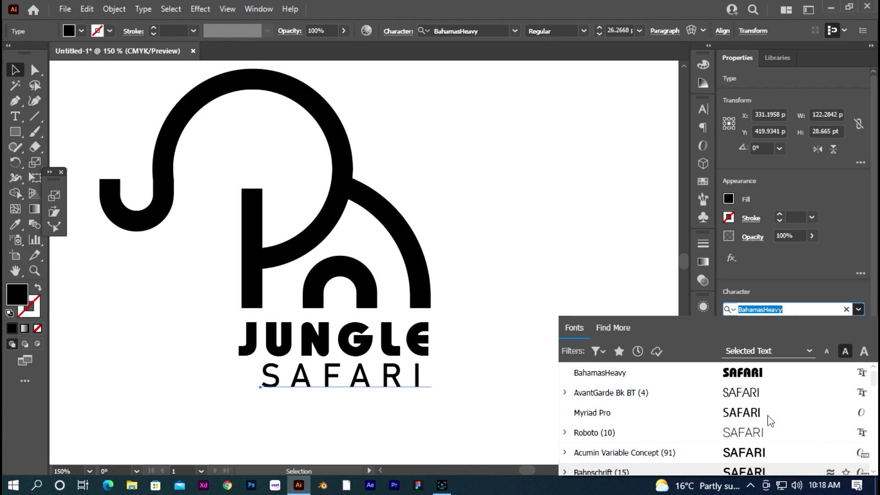
{"action": "left_click", "coordinate": [759, 392]}
{"action": "left_click", "coordinate": [503, 334]}
{"action": "scroll", "coordinate": [486, 367], "scroll_direction": "down", "scroll_amount": 4}
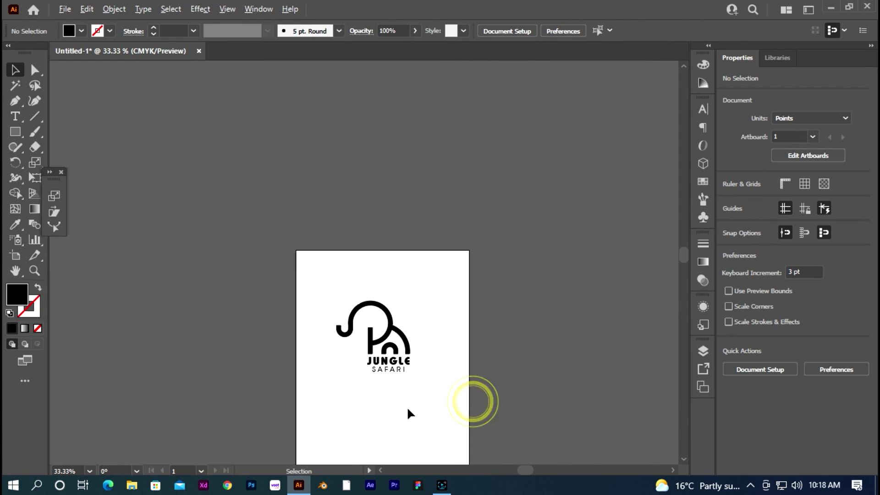
Step: Undo the font change so SAFARI returns to BahamasHeavy, matching JUNGLE
{"action": "scroll", "coordinate": [407, 407], "scroll_direction": "up", "scroll_amount": 2}
{"action": "key", "text": "ctrl+z"}
{"action": "left_click", "coordinate": [555, 401]}
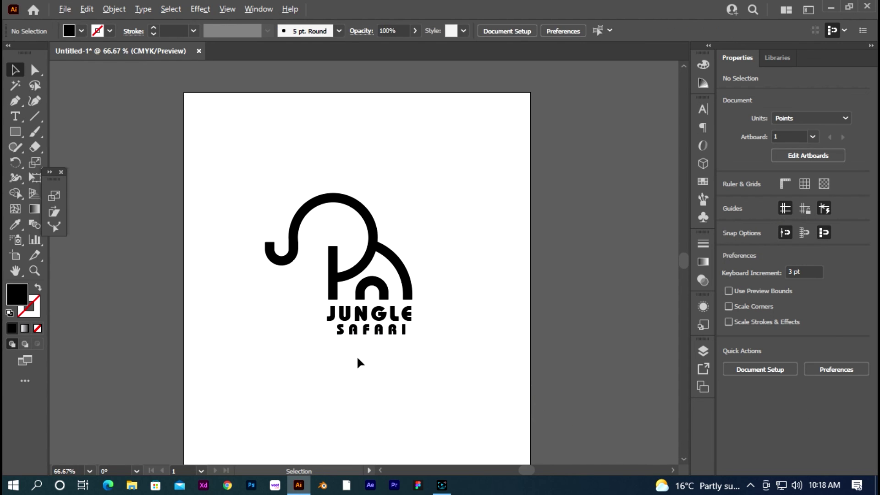
{"action": "scroll", "coordinate": [358, 360], "scroll_direction": "up", "scroll_amount": 1}
{"action": "scroll", "coordinate": [401, 360], "scroll_direction": "down", "scroll_amount": 1}
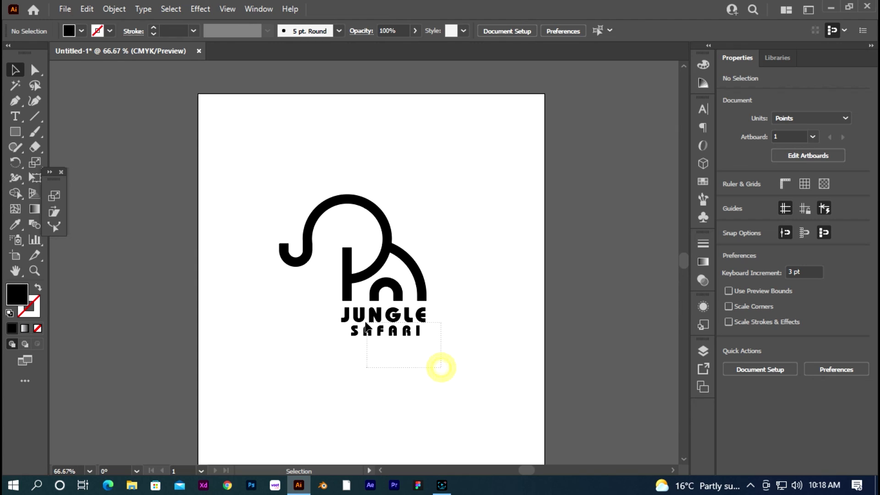
{"action": "left_click_drag", "start_coordinate": [441, 368], "coordinate": [367, 326]}
{"action": "left_click", "coordinate": [478, 382]}
Step: Select the JUNGLE SAFARI text and elephant group to show the white logo on the palm-leaf mockup
{"action": "left_click_drag", "start_coordinate": [465, 371], "coordinate": [422, 275]}
{"action": "left_click", "coordinate": [422, 275]}
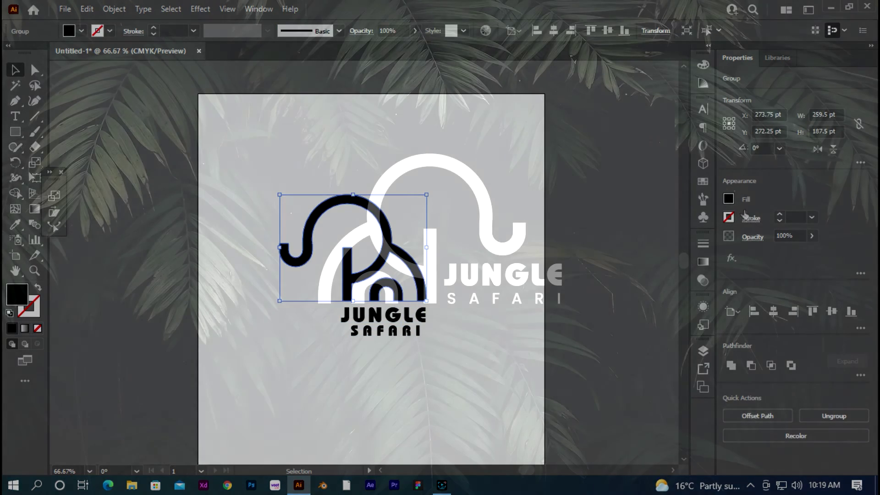